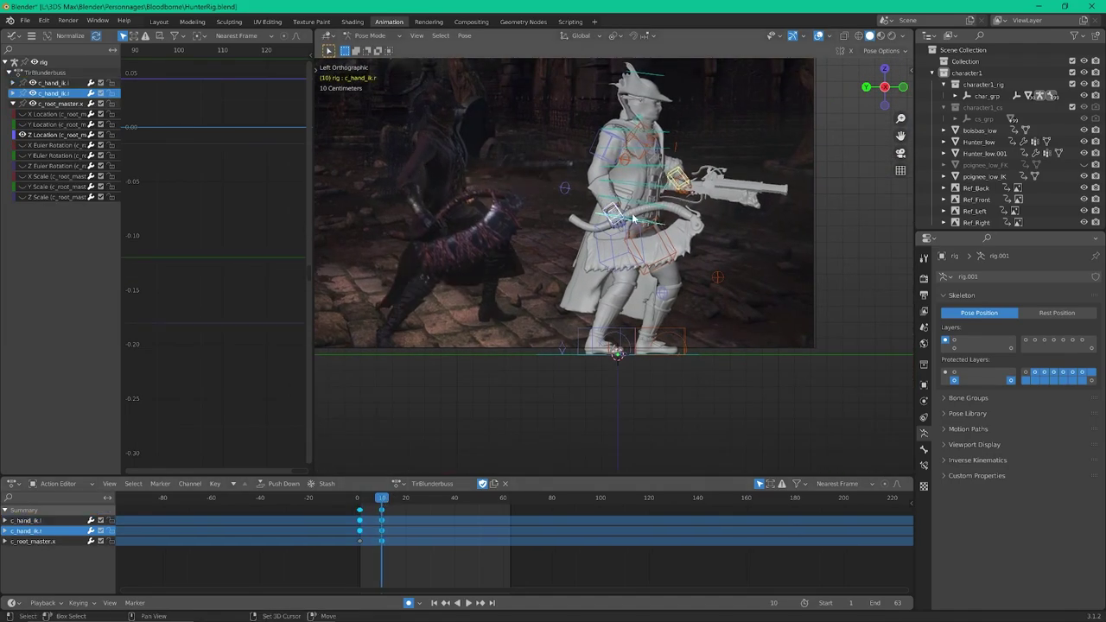
# Play the TirBlunderbuss action and adjust the left foot IK key against the footage.
pyautogui.press('space')
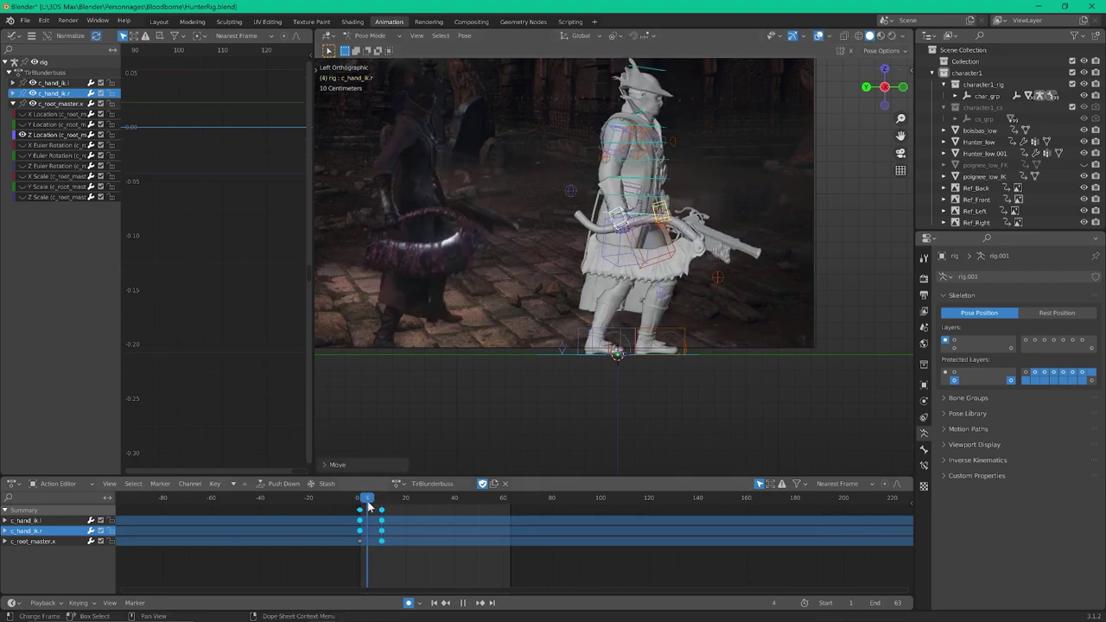
pyautogui.hotkey('ctrl', 's')
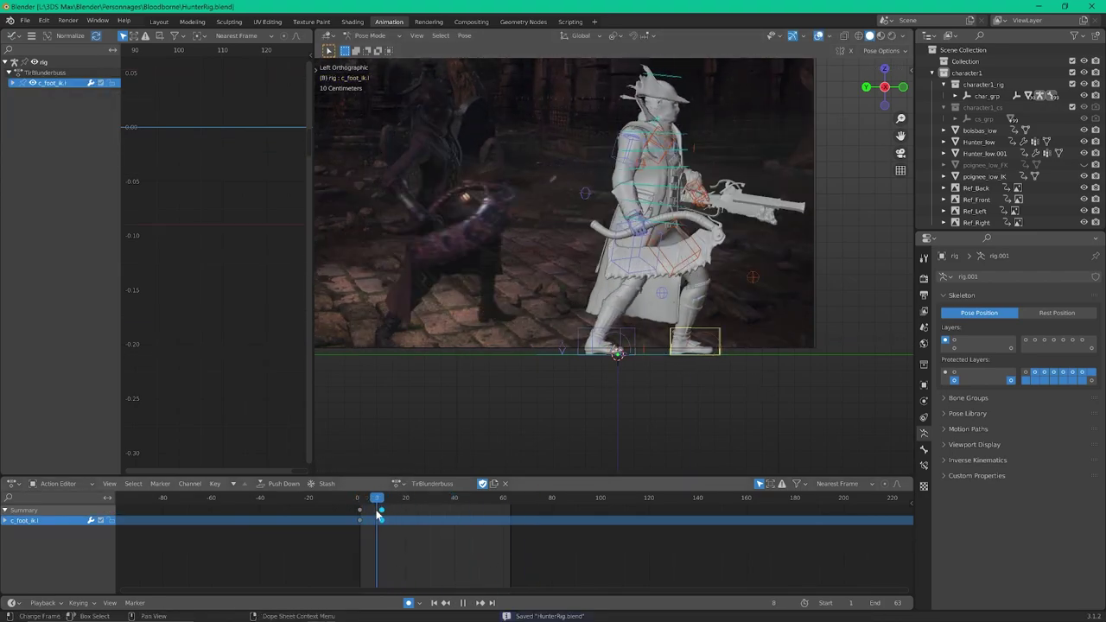
pyautogui.moveTo(379, 512); pyautogui.dragTo(376, 515)
pyautogui.press('Escape')
pyautogui.press('space')
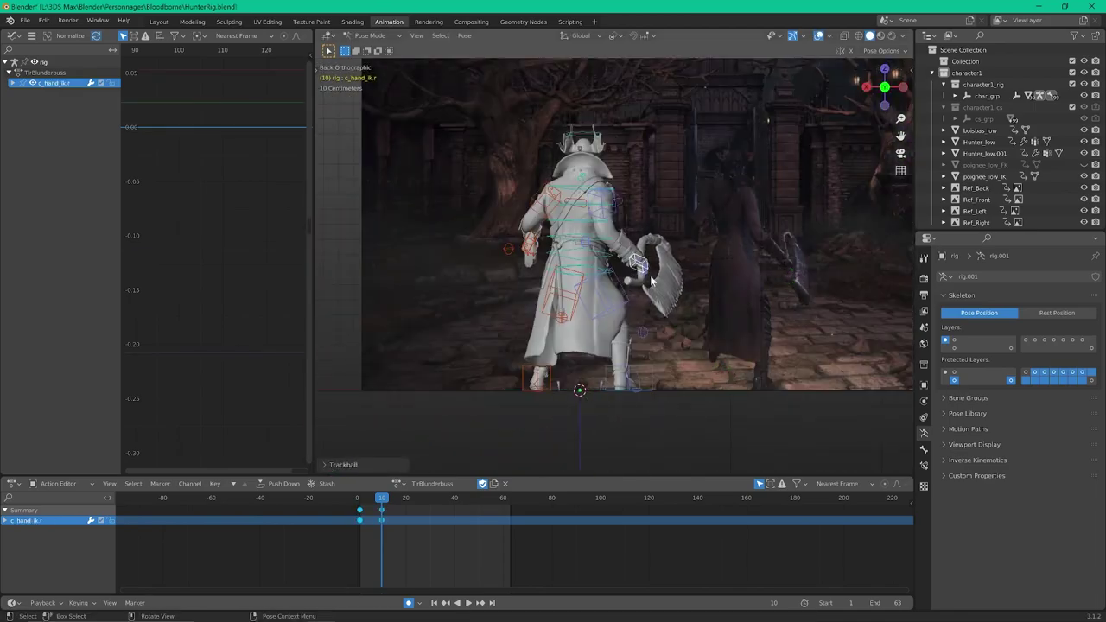
# Check the early hand and foot poses in Front Orthographic view.
pyautogui.press('KP_1')
pyautogui.hotkey('ctrl', 's')
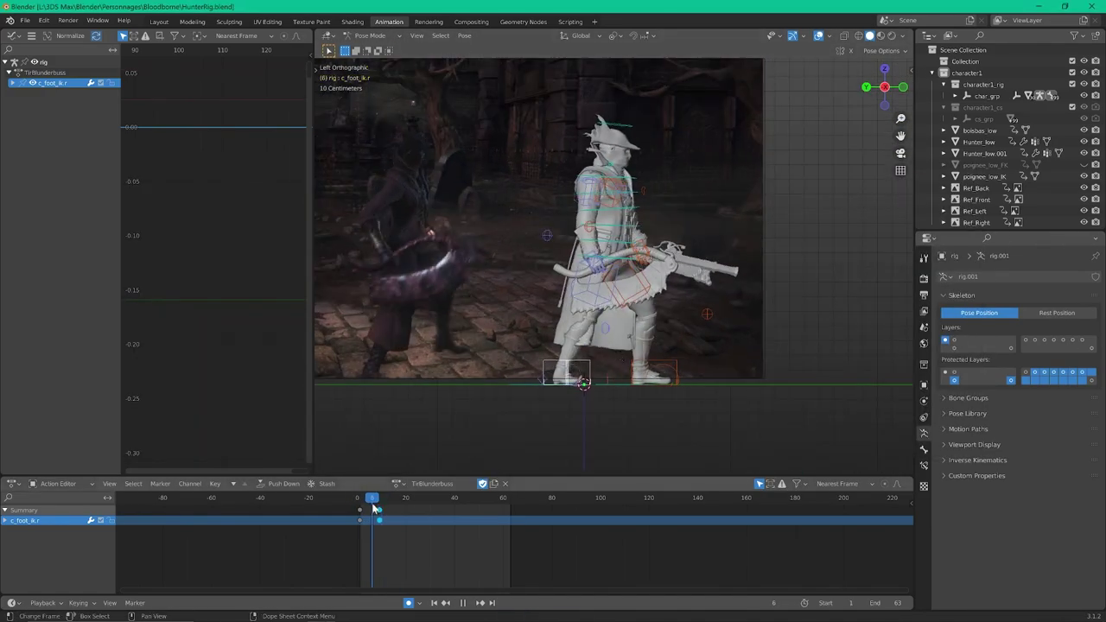
pyautogui.press('Escape')
pyautogui.press('KP_1')
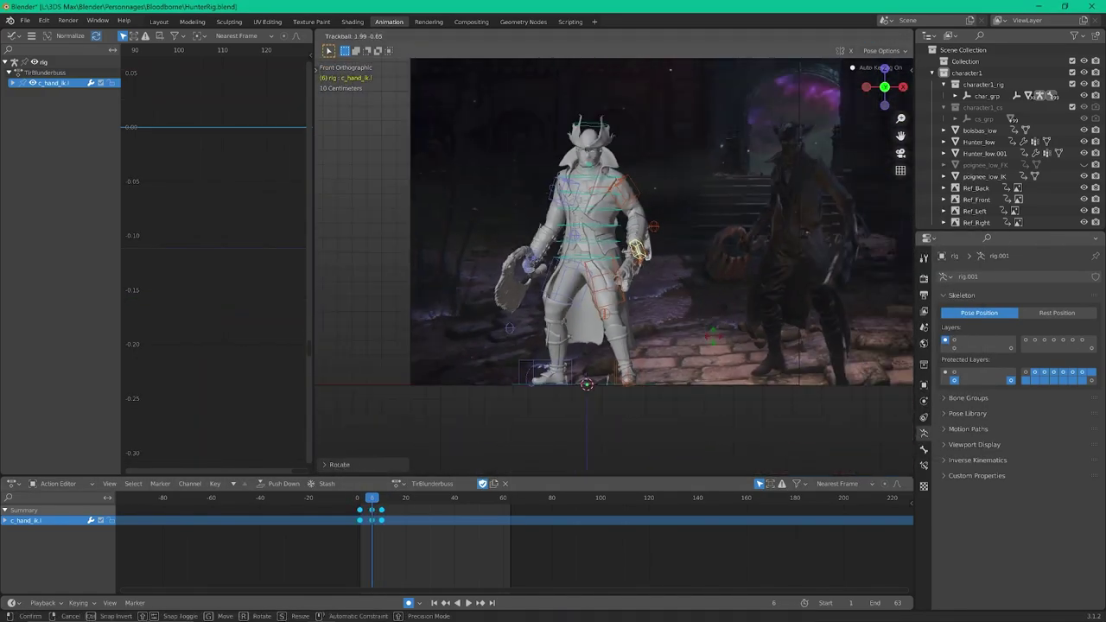
# Adjust the left hand and hips pose around frame 14, then replay from the start in left view.
pyautogui.scroll(2, 509, 257)
pyautogui.scroll(2, 509, 257)
pyautogui.scroll(-1, 510, 257)
pyautogui.moveTo(371, 498); pyautogui.dragTo(371, 507)
pyautogui.press('g')
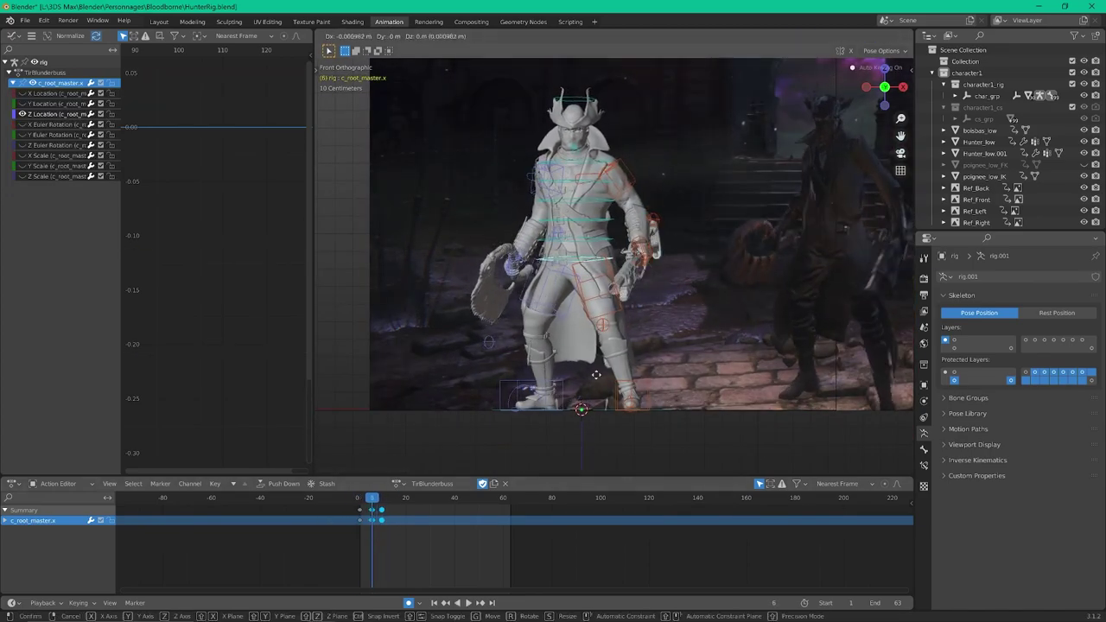
pyautogui.press('KP_3')
pyautogui.press('ctrl+KP_3')
pyautogui.press('space')
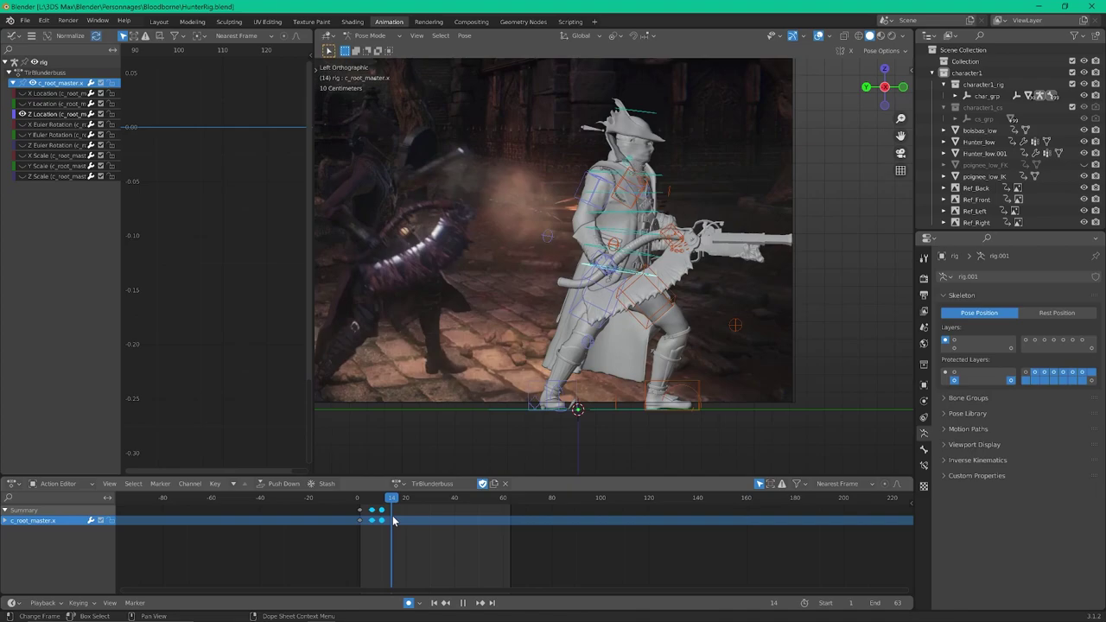
pyautogui.click(662, 252)
pyautogui.hotkey('shift', 'Left')
pyautogui.press('space')
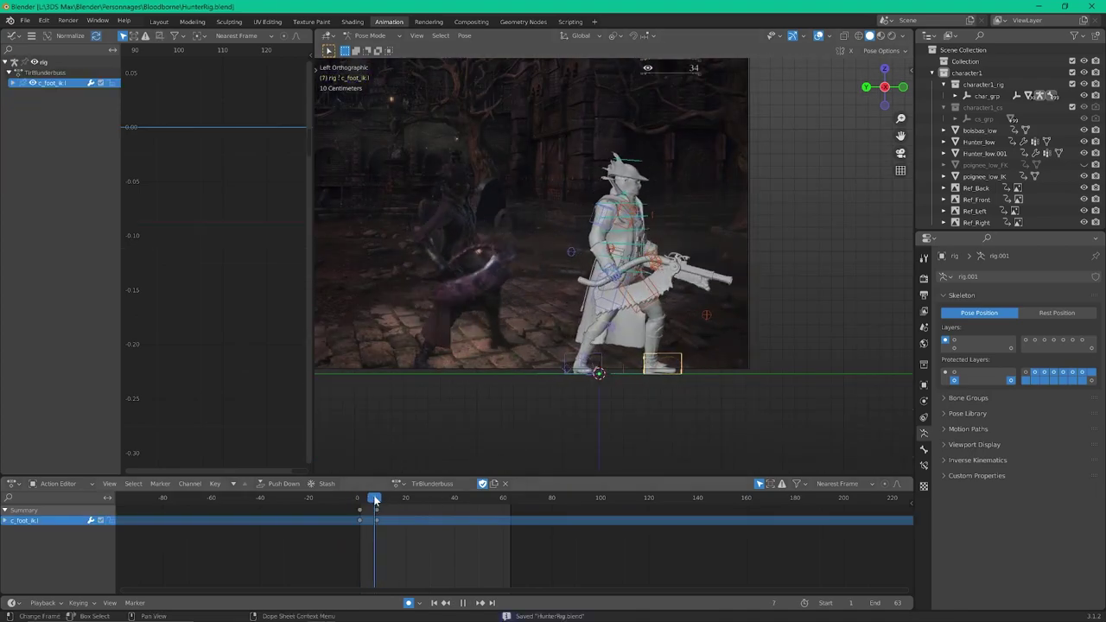
# Rotate the head control, then move both hands and the hips along global Y.
pyautogui.click(628, 169)
pyautogui.press('r')
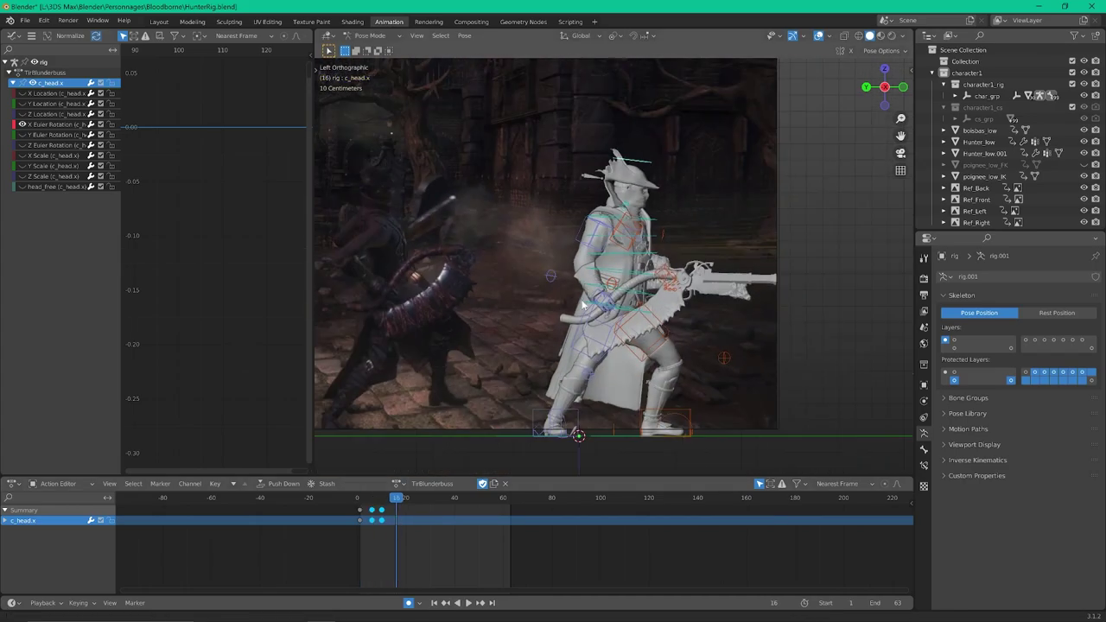
pyautogui.moveTo(786, 273)
pyautogui.mouseDown(button='middle')
pyautogui.moveTo(574, 333)
pyautogui.moveTo(675, 343)
pyautogui.mouseUp(button='middle')
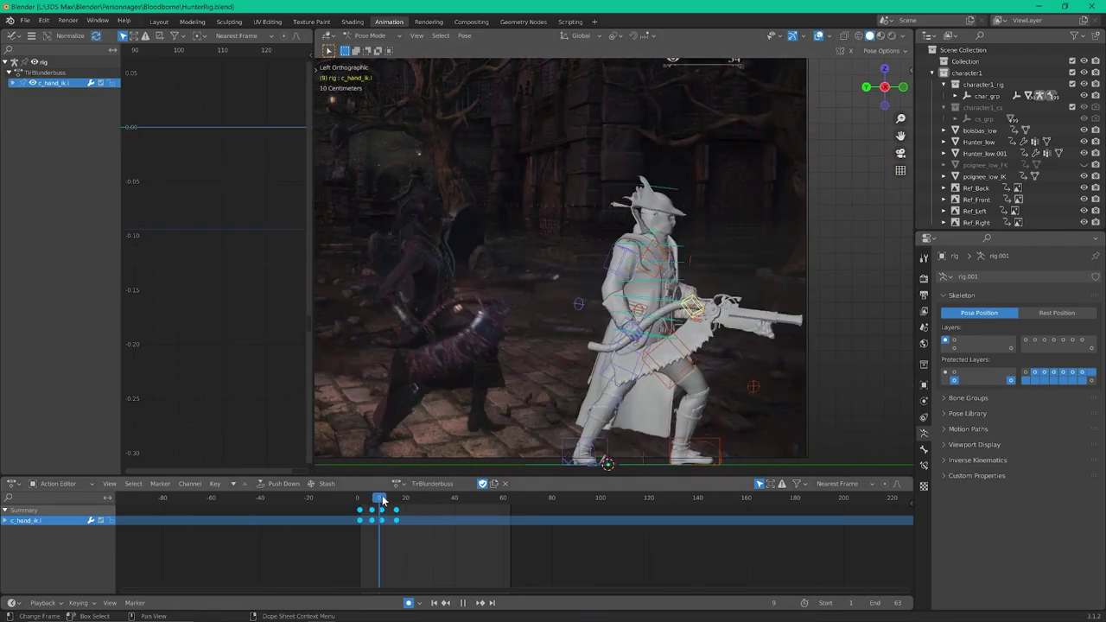
pyautogui.press('a')
pyautogui.press('g')
pyautogui.press('y')
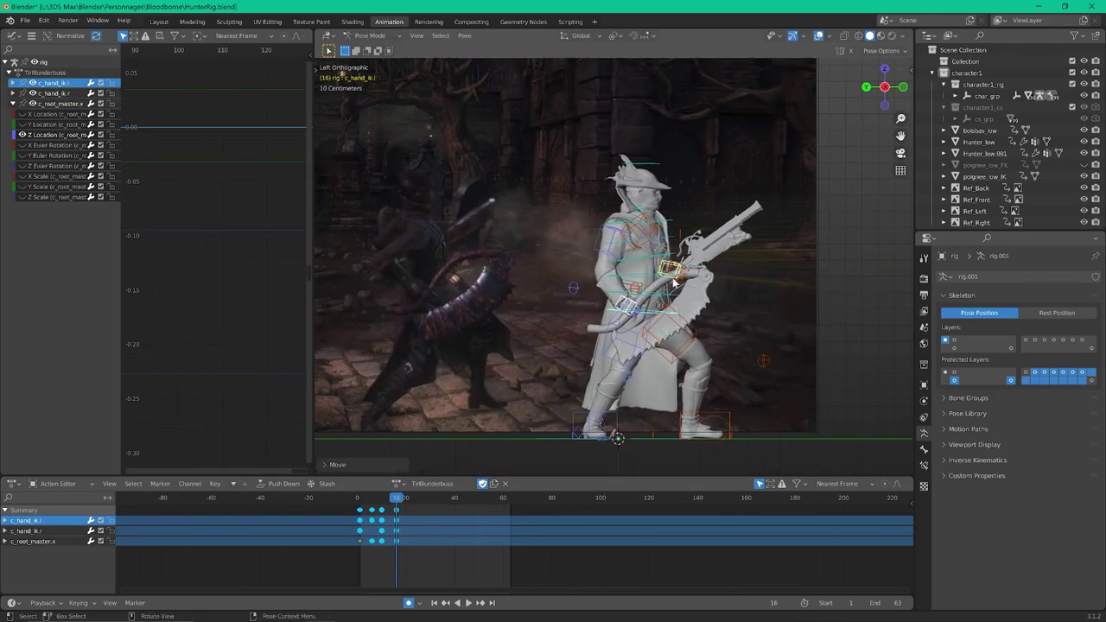
# Rotate the left hand IK to raise the blunderbuss and select both shoulder controls.
pyautogui.click(675, 282)
pyautogui.press('r')
pyautogui.click(658, 165)
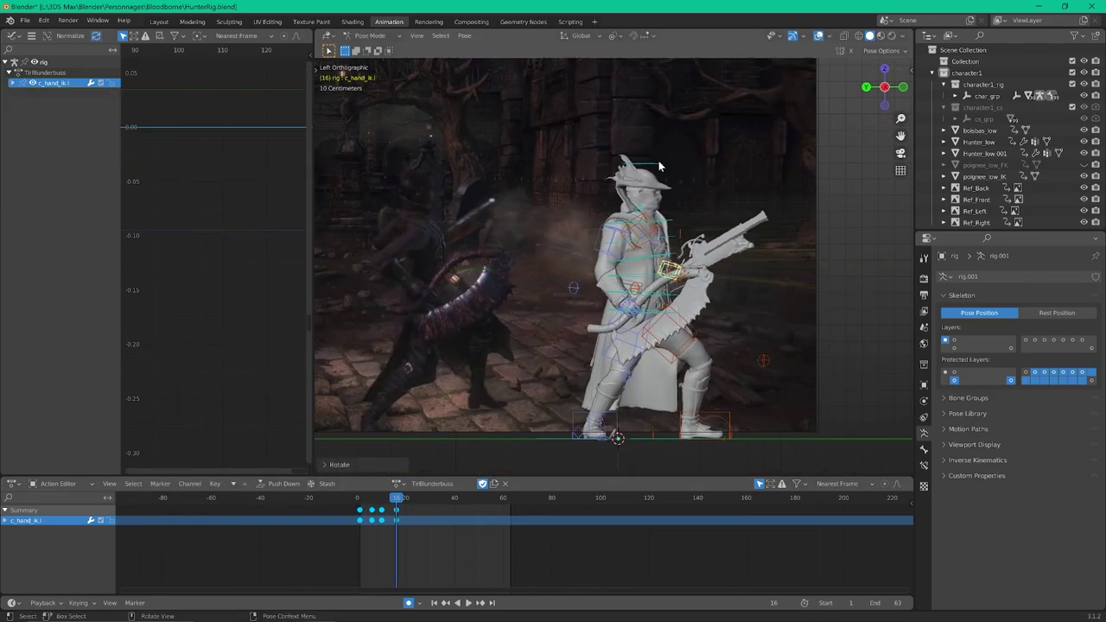
pyautogui.moveTo(665, 260)
pyautogui.mouseDown(button='middle')
pyautogui.moveTo(646, 298)
pyautogui.moveTo(665, 276)
pyautogui.moveTo(587, 234)
pyautogui.mouseUp(button='middle')
pyautogui.click(656, 276)
pyautogui.keyDown('shift'); pyautogui.click(587, 233); pyautogui.keyUp('shift')
# Save HunterRig.blend and paste the right foot IK pose onto an earlier frame.
pyautogui.scroll(-3, 689, 367)
pyautogui.hotkey('ctrl', 's')
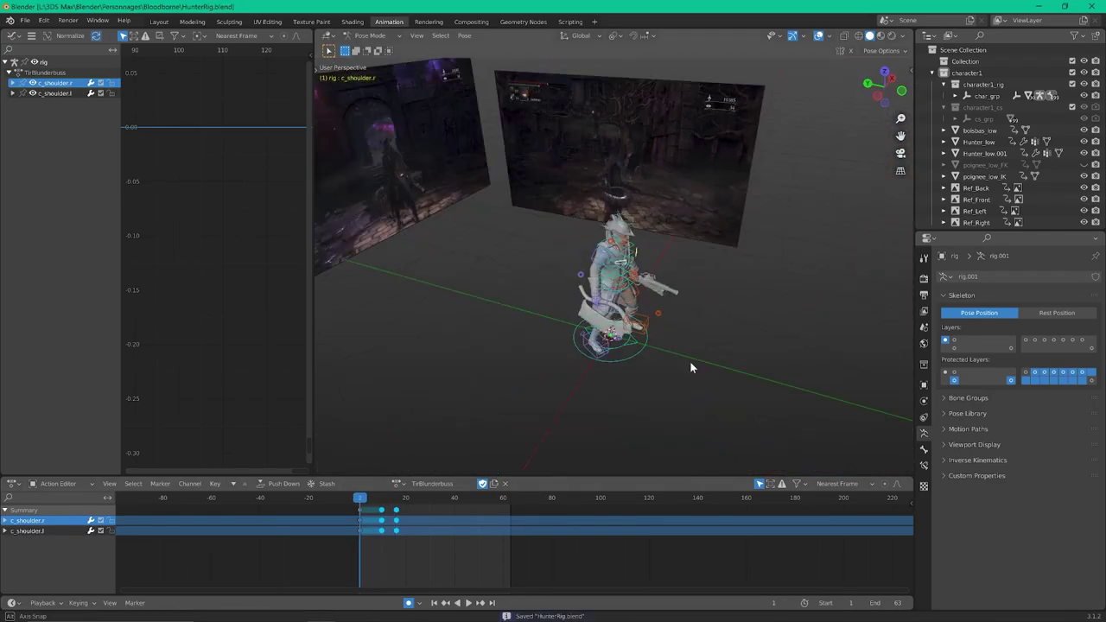
pyautogui.press('ctrl+KP_3')
pyautogui.moveTo(407, 498); pyautogui.dragTo(415, 498)
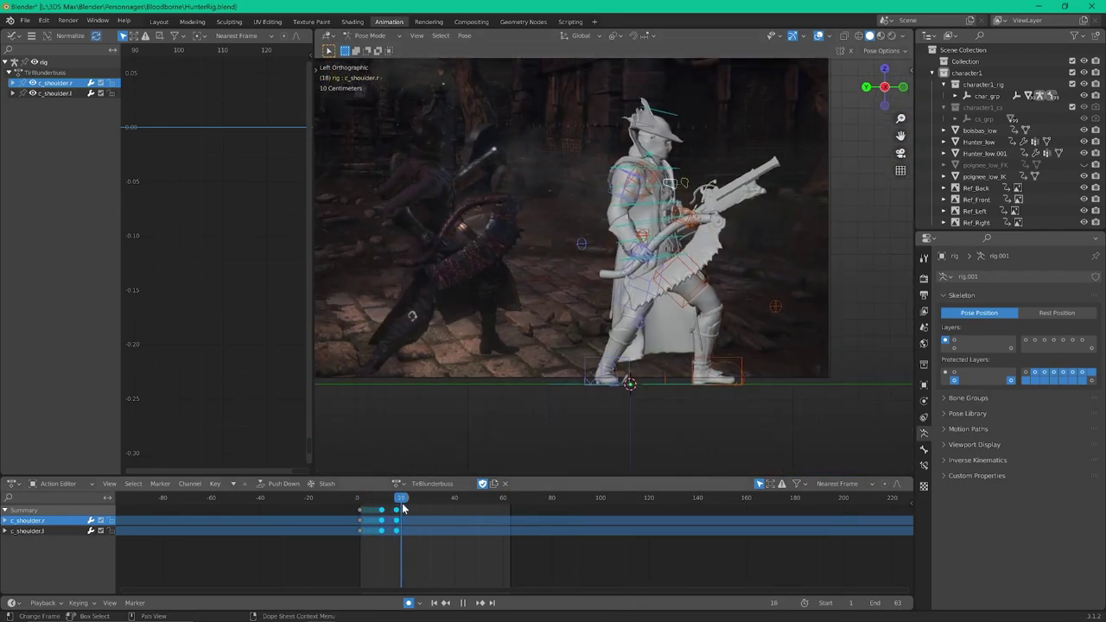
pyautogui.click(605, 371)
pyautogui.press('Down')
pyautogui.hotkey('ctrl', 'c')
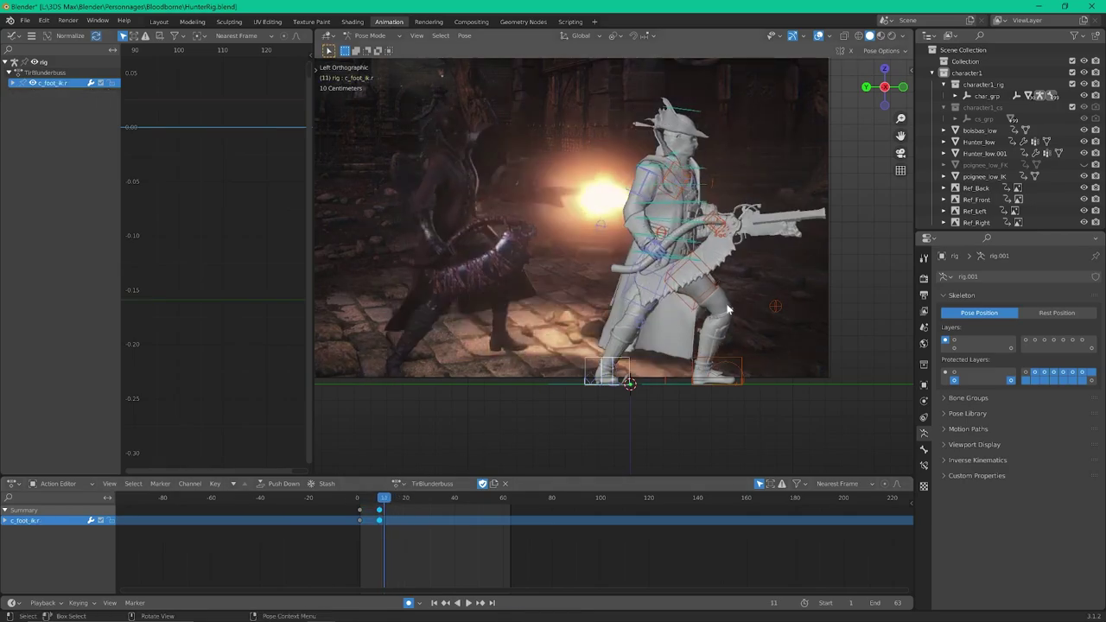
pyautogui.hotkey('ctrl', 'v')
# Move the right foot IK forward along global Y at frame 13 and play back the step.
pyautogui.moveTo(404, 501); pyautogui.dragTo(412, 507)
pyautogui.press('Down')
pyautogui.press('Up')
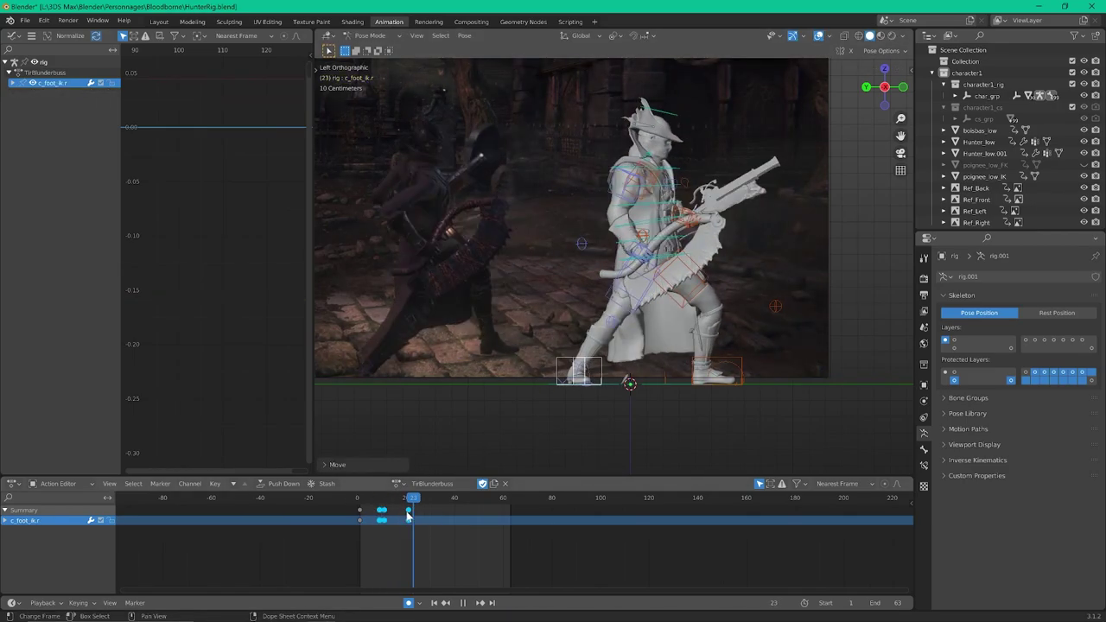
pyautogui.press('Left')
pyautogui.press('Left')
pyautogui.press('Left')
pyautogui.press('g')
pyautogui.press('y')
pyautogui.click(616, 374)
pyautogui.press('i')
pyautogui.press('space')
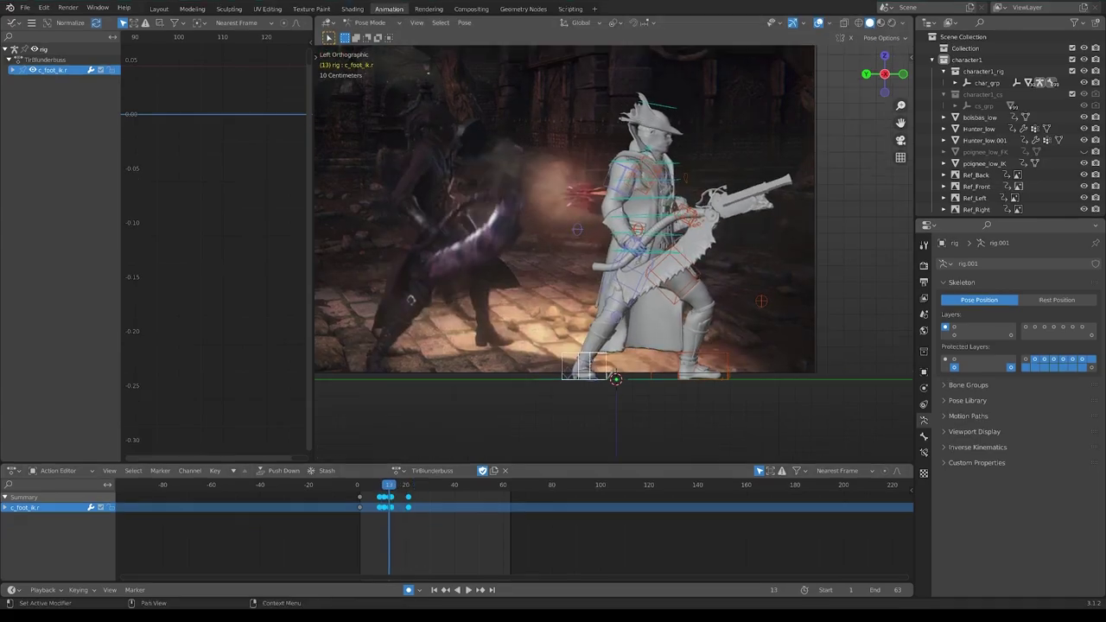
pyautogui.press('space')
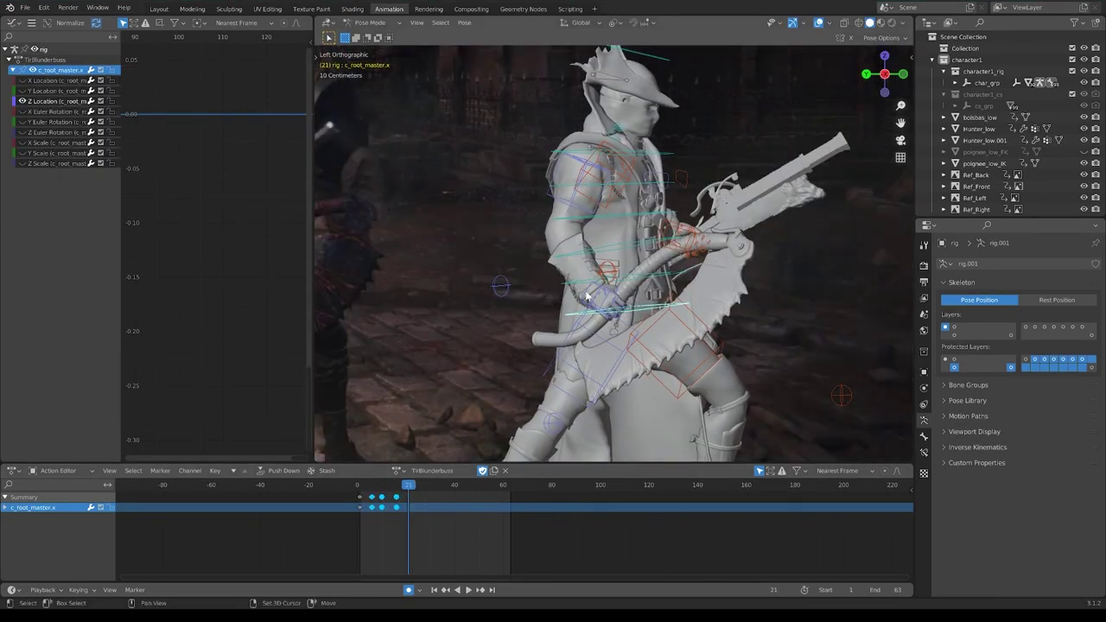
# Key a frame-25 hands-and-hips pose, save, and select the hips control at frame 16.
pyautogui.press('g')
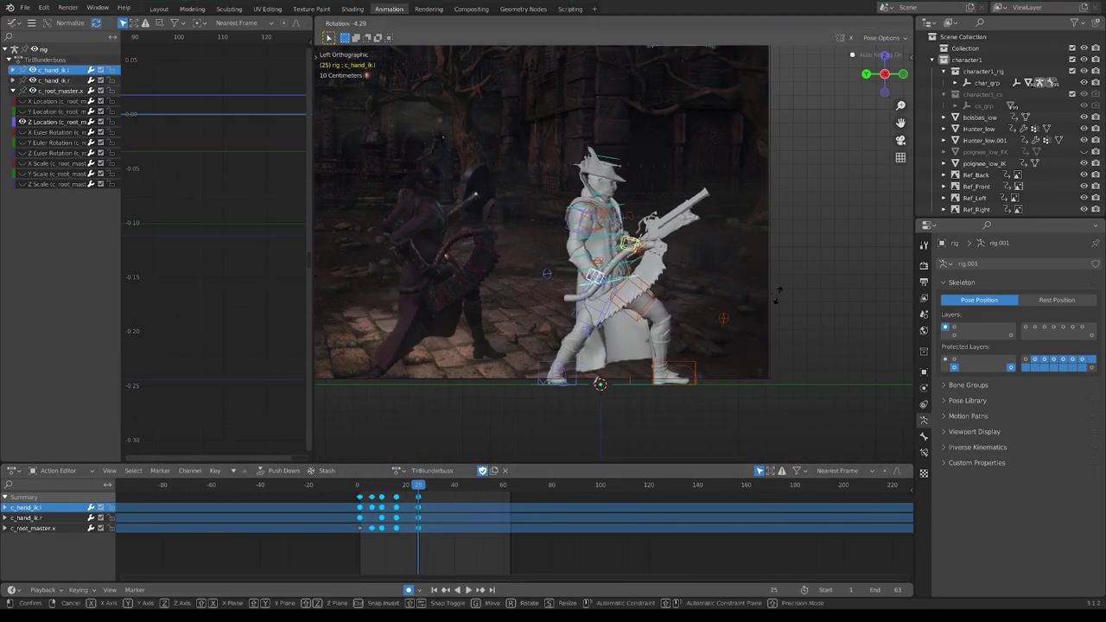
pyautogui.click(750, 339)
pyautogui.hotkey('ctrl', 's')
pyautogui.press('space')
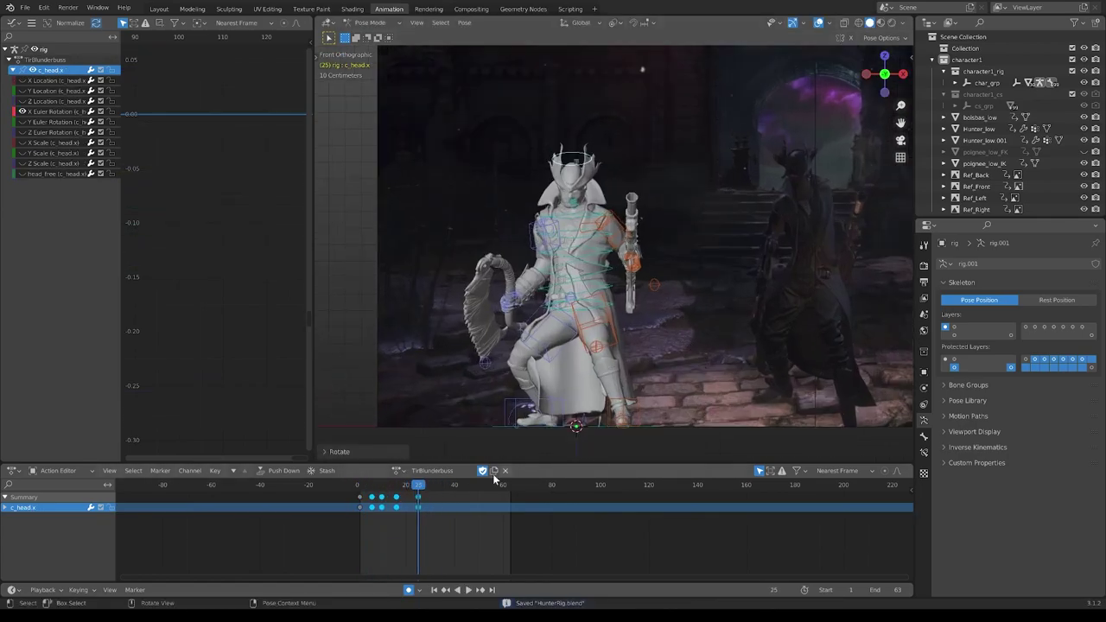
pyautogui.press('space')
pyautogui.click(611, 309)
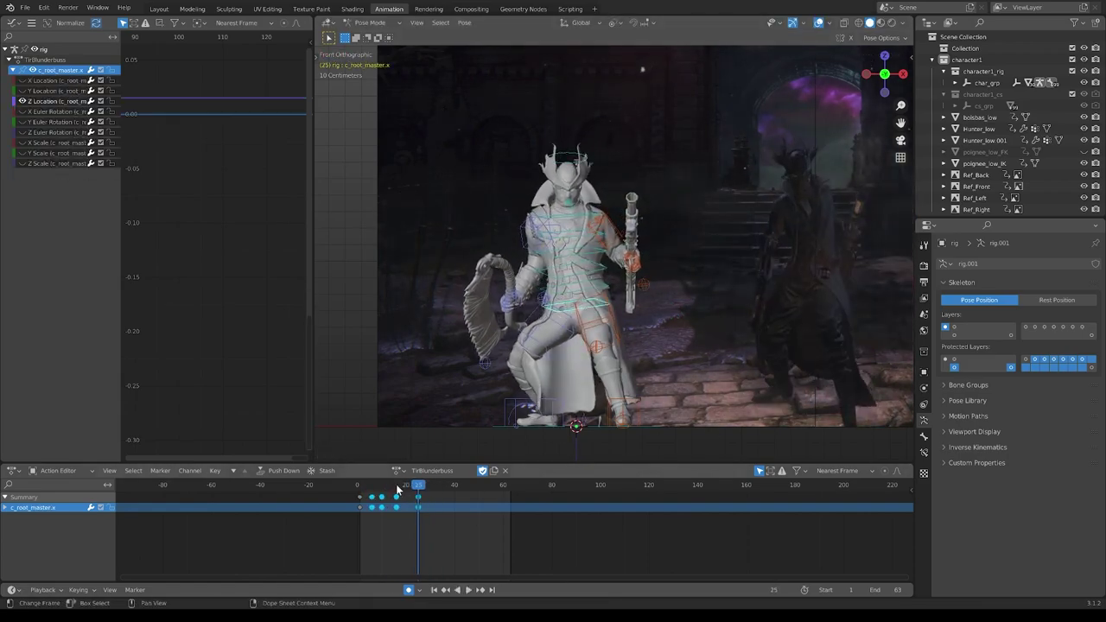
pyautogui.click(395, 488)
pyautogui.press('space')
# Replay from frame 0 and rotate the left hand IK, checking from the front view.
pyautogui.press('Home')
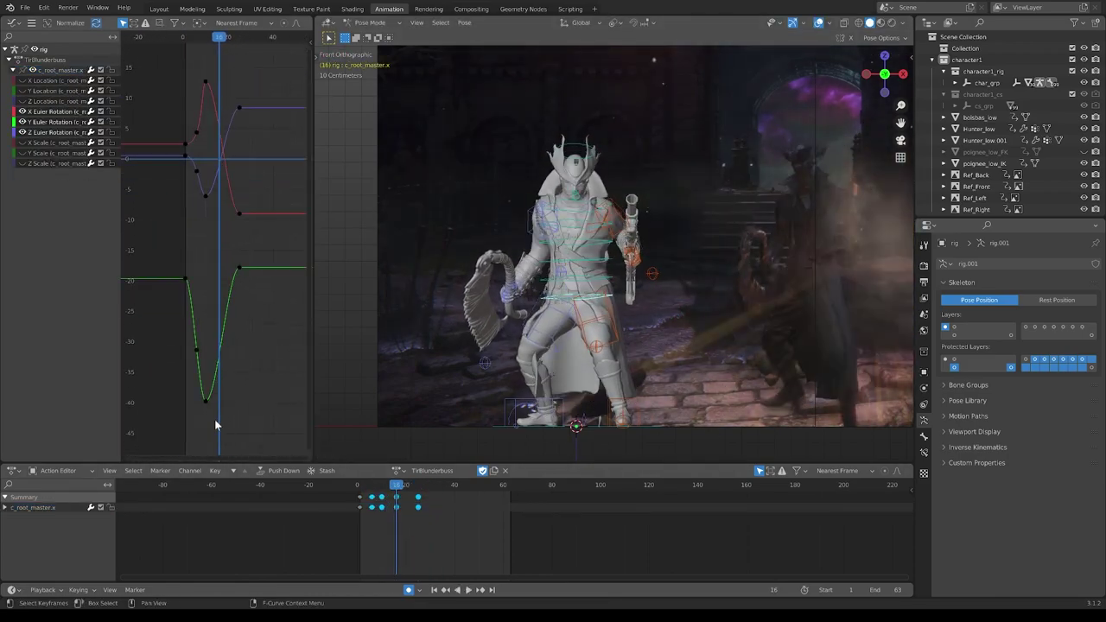
pyautogui.hotkey('shift', 'Left')
pyautogui.press('space')
pyautogui.moveTo(410, 488); pyautogui.dragTo(429, 489)
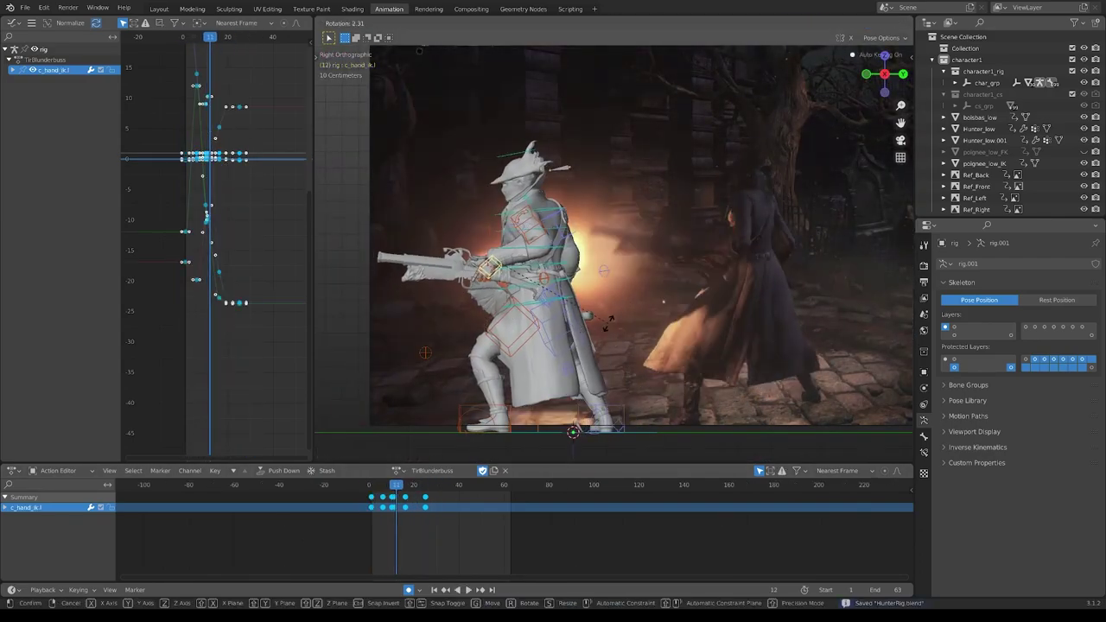
pyautogui.click(622, 319)
pyautogui.moveTo(621, 313)
pyautogui.mouseDown(button='middle')
pyautogui.moveTo(580, 285)
pyautogui.moveTo(622, 302)
pyautogui.mouseUp(button='middle')
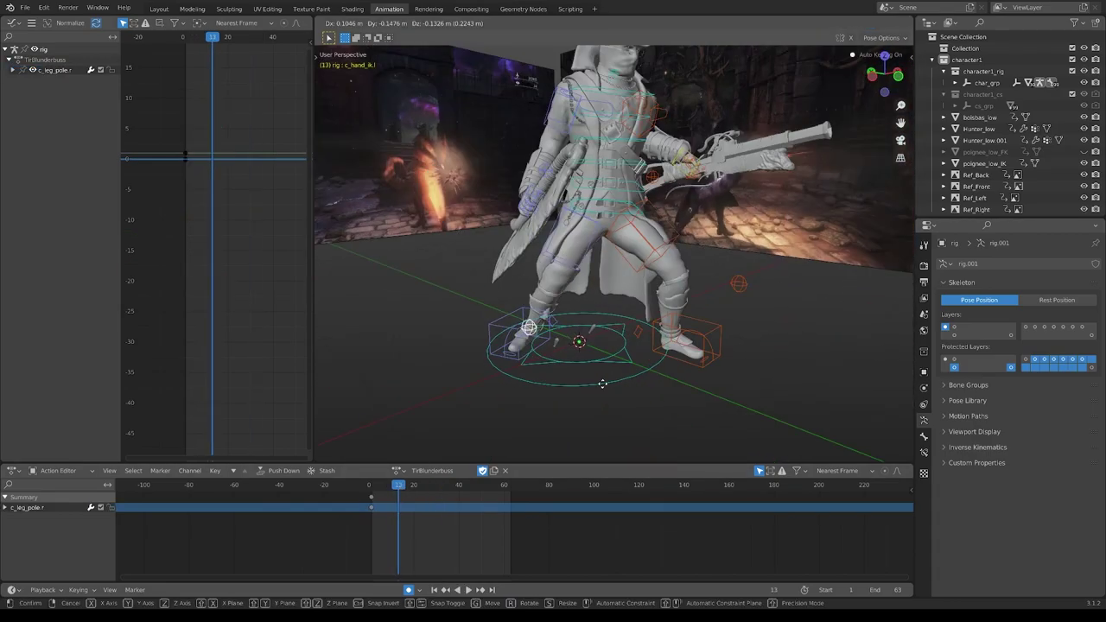
pyautogui.press('KP_1')
# Trackball-rotate and key the left hand IK again across frames 10–16, then frame the keys.
pyautogui.press('r')
pyautogui.press('r')
pyautogui.click(470, 239)
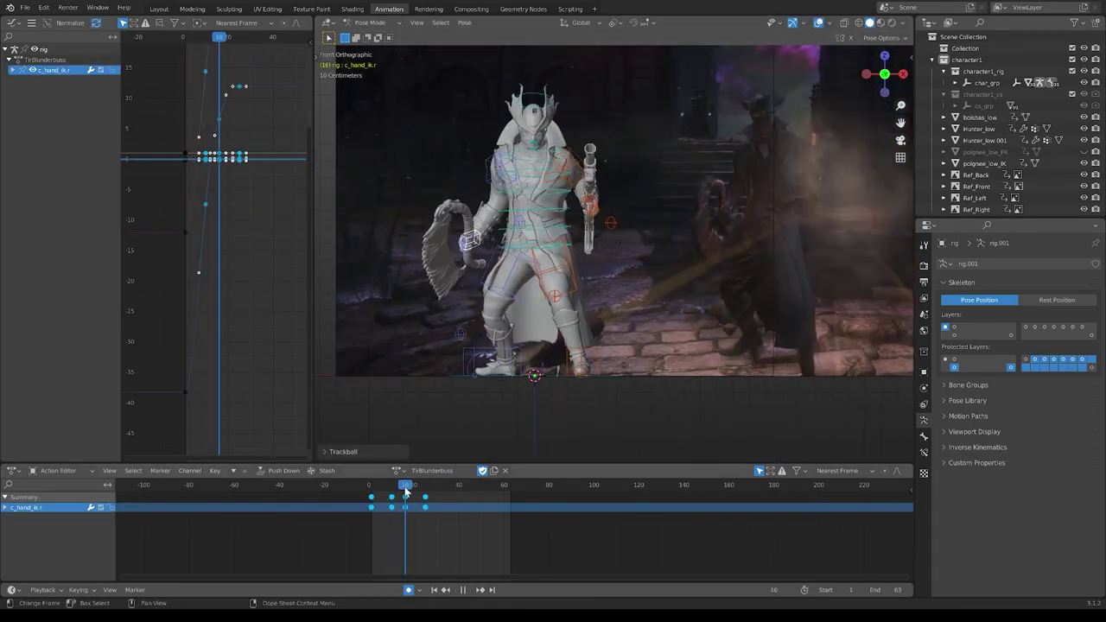
pyautogui.click(659, 346)
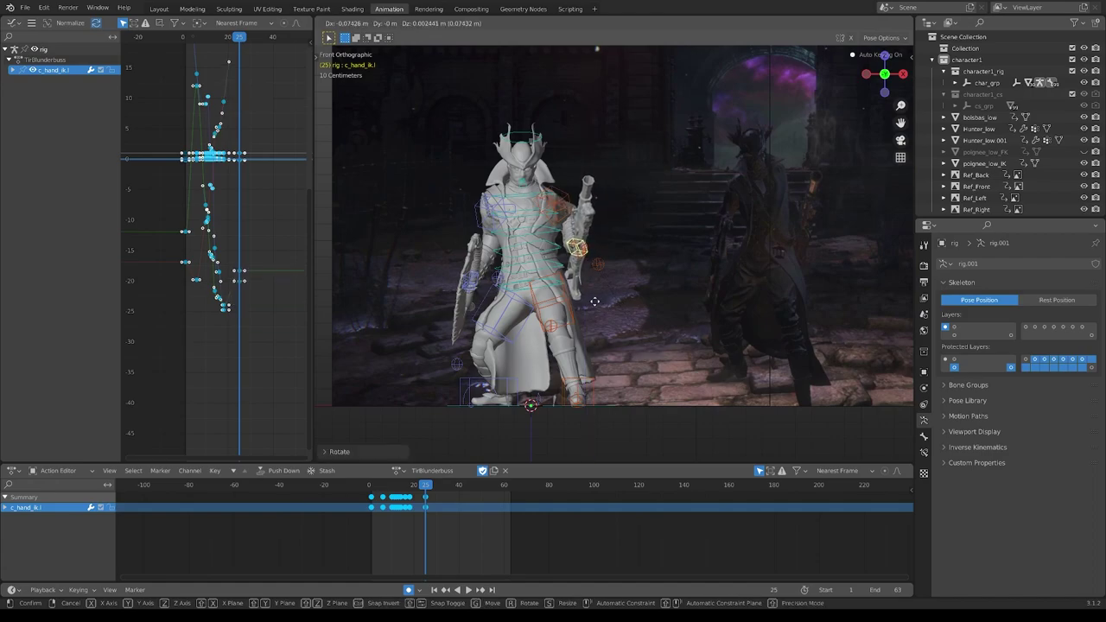
pyautogui.press('r')
pyautogui.press('space')
pyautogui.press('Home')
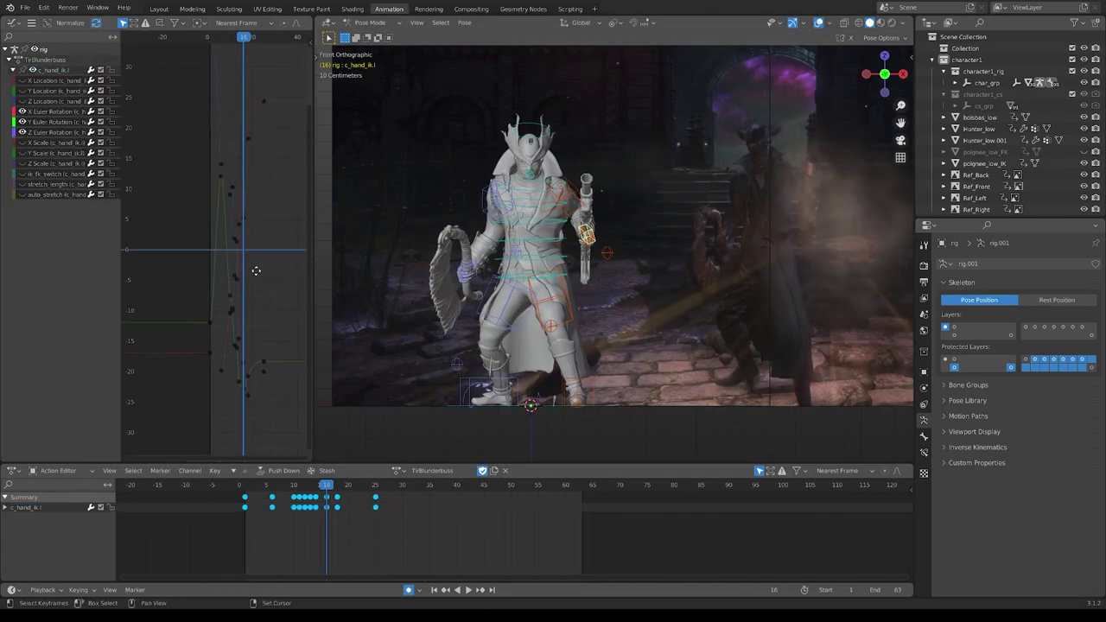
# Step through the recoil frames, save, and play back in Left Orthographic view to frame 9.
pyautogui.press('Left')
pyautogui.press('Left')
pyautogui.press('Left')
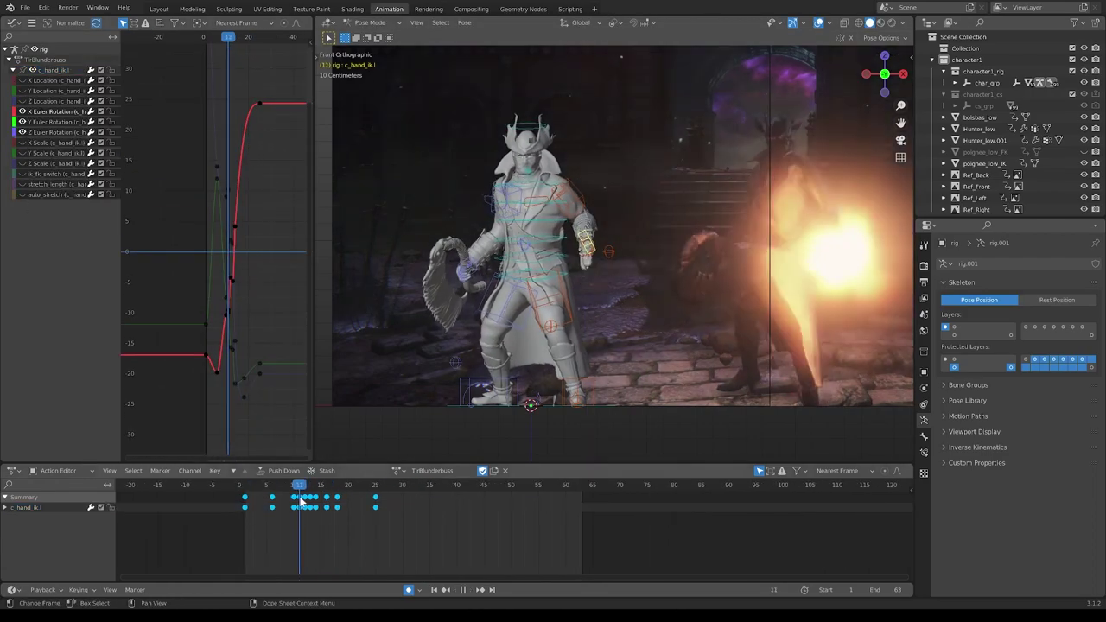
pyautogui.scroll(2, 621, 318)
pyautogui.press('Right')
pyautogui.press('Right')
pyautogui.press('Right')
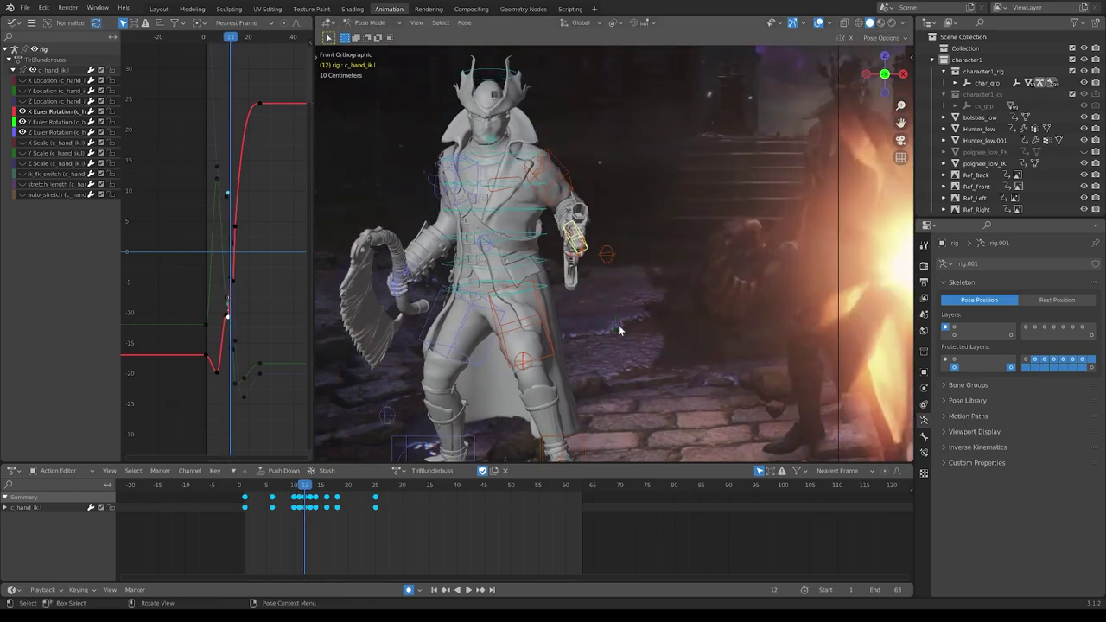
pyautogui.scroll(-2, 664, 289)
pyautogui.press('ctrl+KP_3')
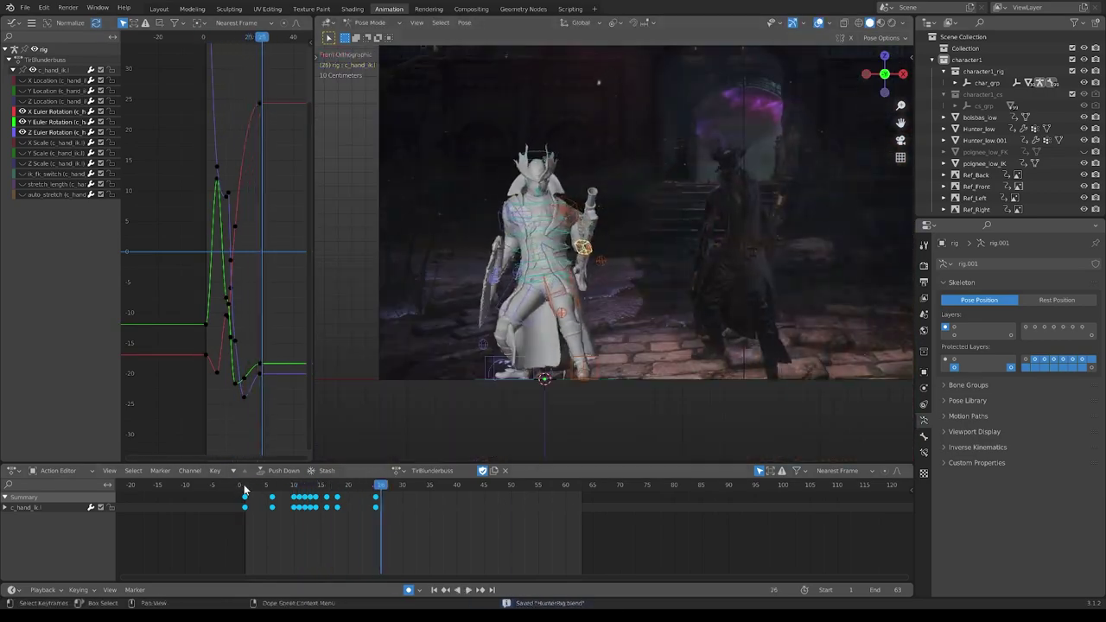
pyautogui.press('space')
pyautogui.hotkey('ctrl', 's')
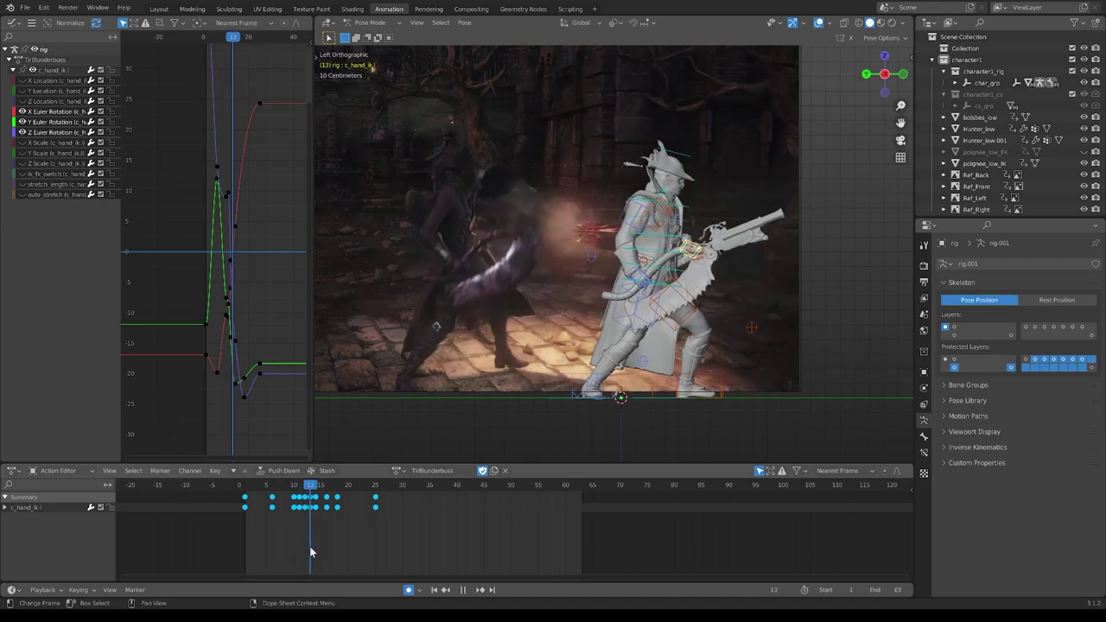
pyautogui.press('space')
pyautogui.moveTo(310, 486); pyautogui.dragTo(289, 486)
# Select c_root_master.x and move its Y Location keys in the Graph Editor.
pyautogui.click(662, 285)
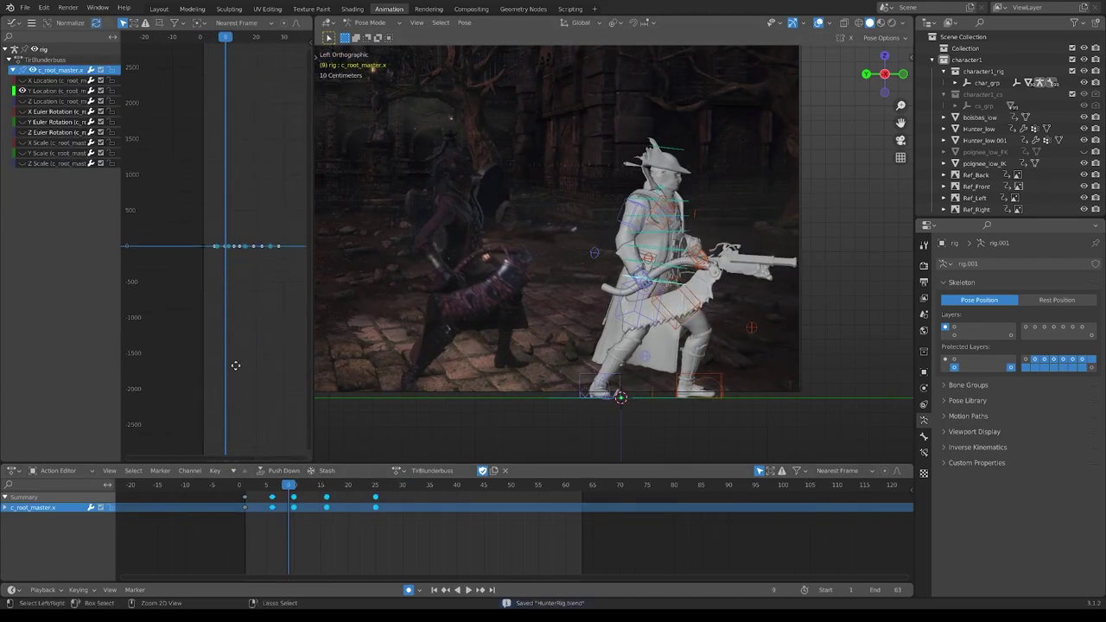
pyautogui.click(185, 40)
pyautogui.scroll(1, 197, 214)
pyautogui.press('g')
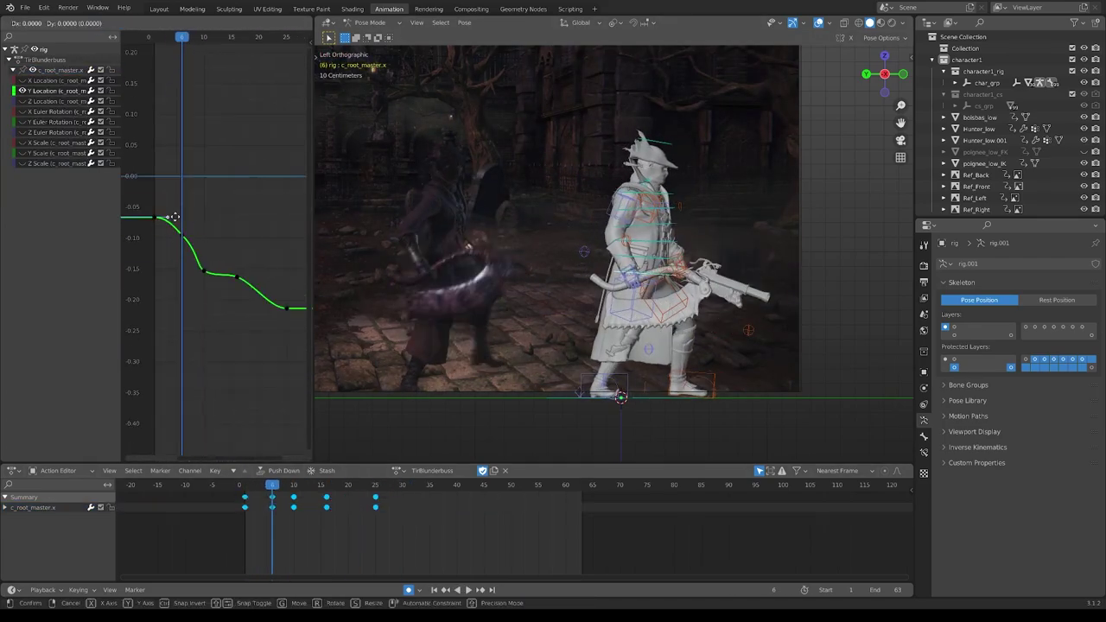
pyautogui.press('space')
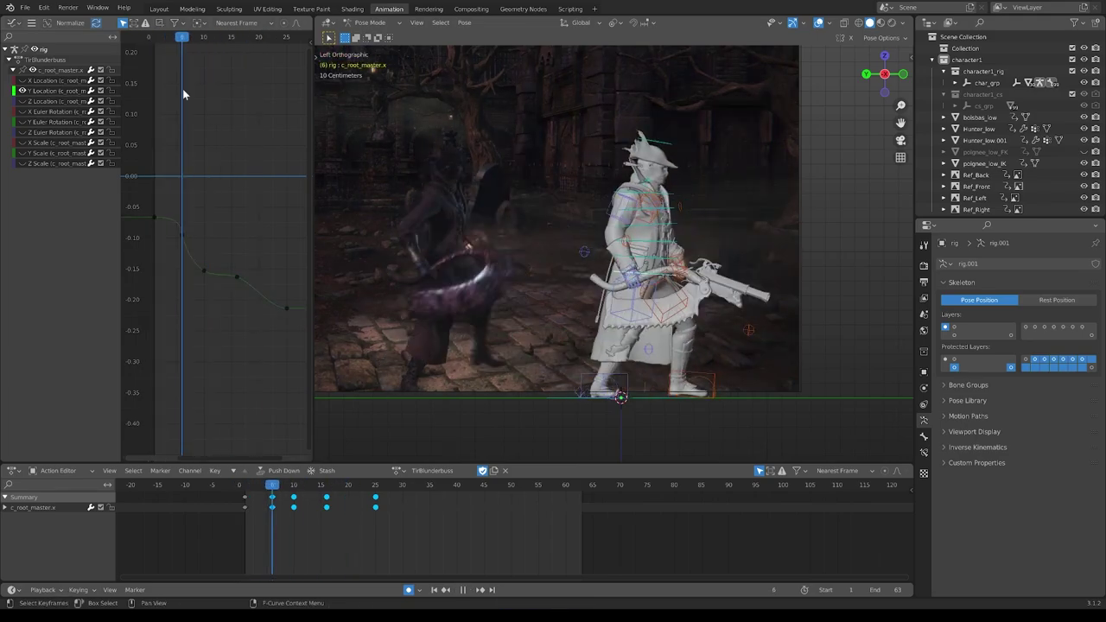
# Shift the Z Location curve's peak key in time so the lift reaches about 0.2 near frame 13.
pyautogui.click(22, 101)
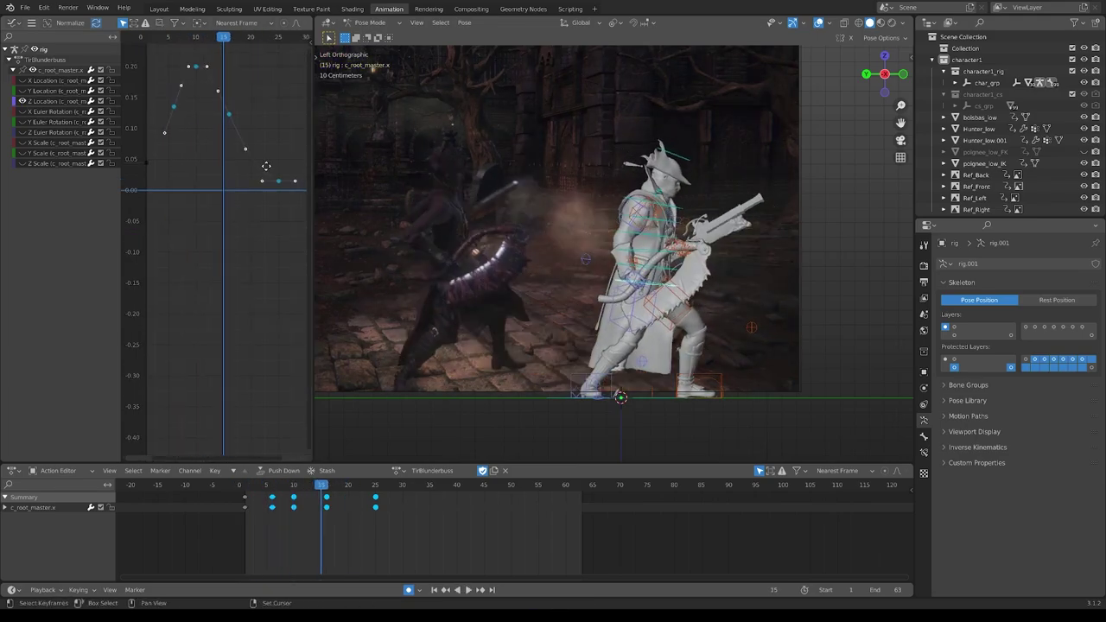
pyautogui.press('space')
pyautogui.click(190, 135)
pyautogui.press('g')
pyautogui.press('x')
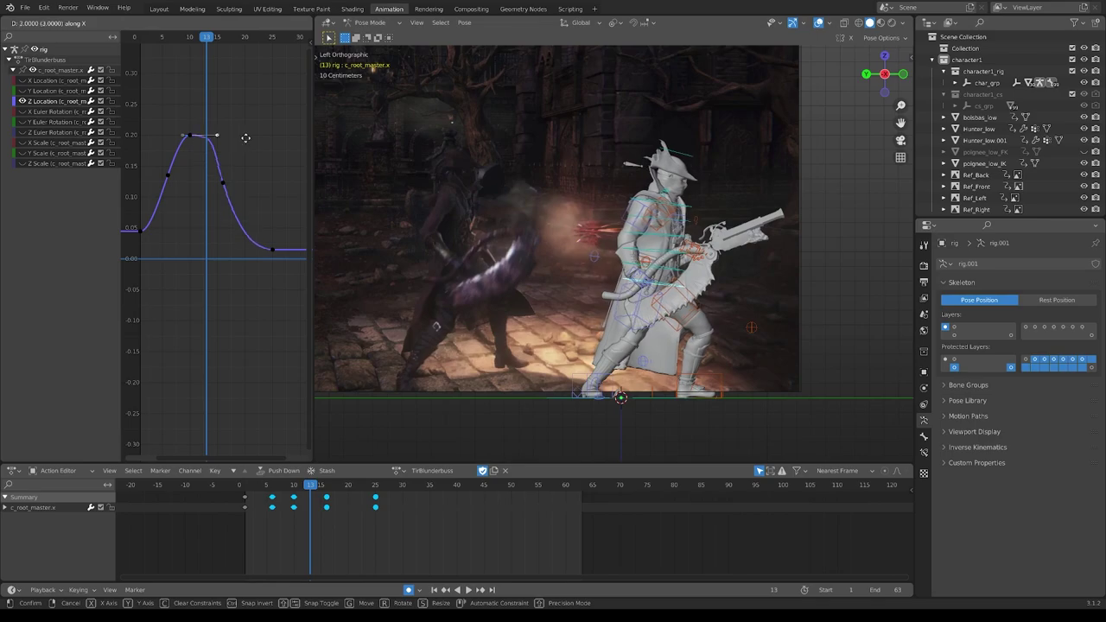
pyautogui.click(233, 169)
pyautogui.press('space')
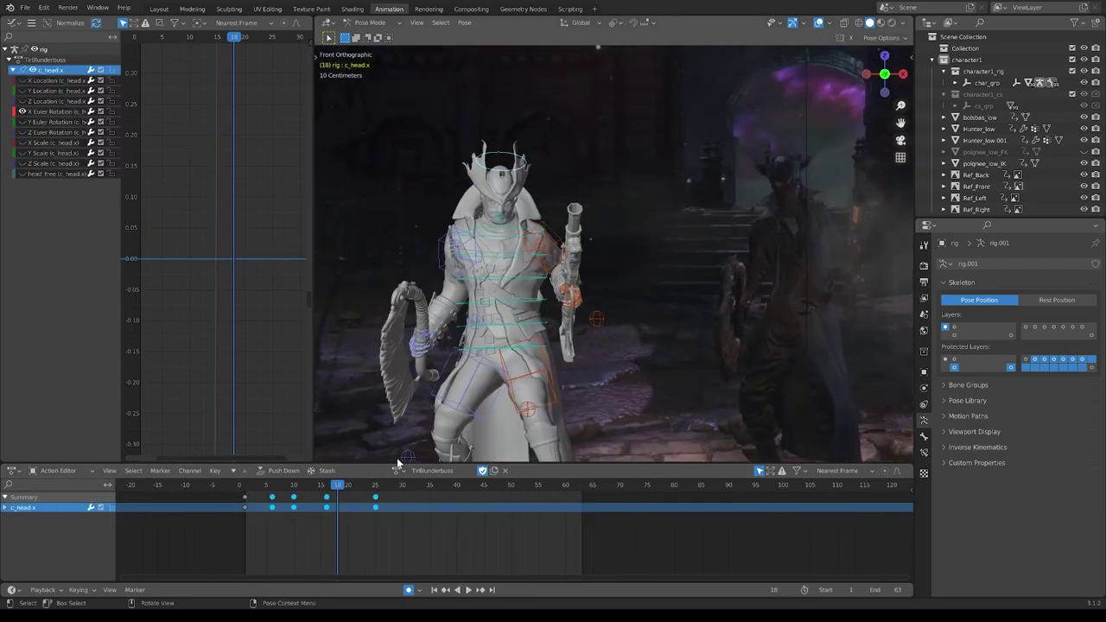
pyautogui.press('space')
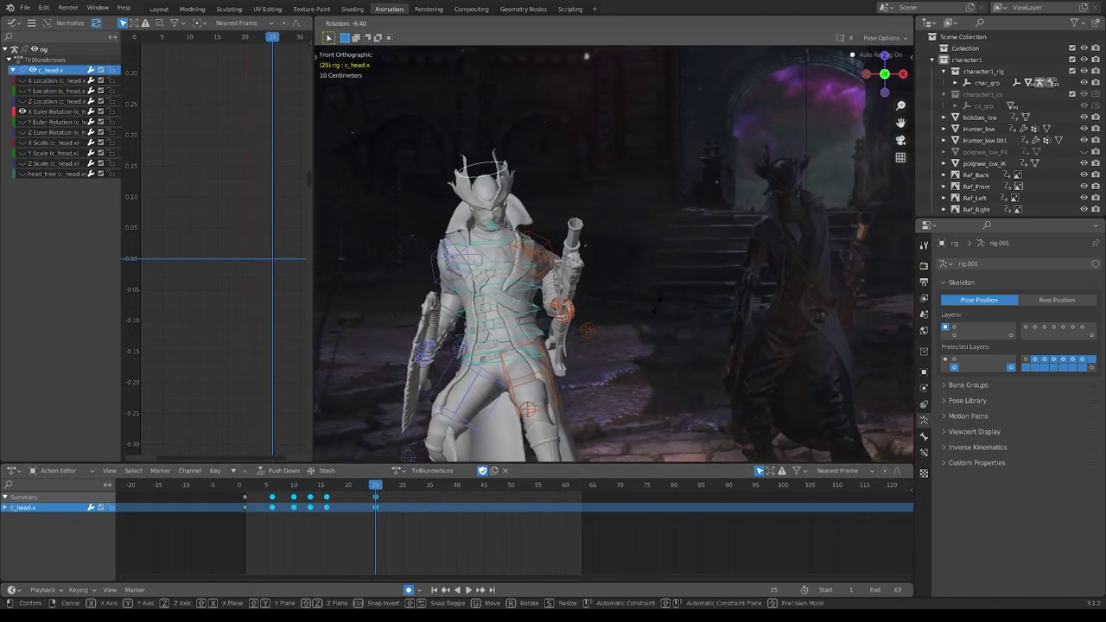
# Adjust the c_arms_pole.l control and confirm the right hand's rotation.
pyautogui.click(597, 318)
pyautogui.press('space')
pyautogui.moveTo(597, 318); pyautogui.dragTo(533, 330, button='middle')
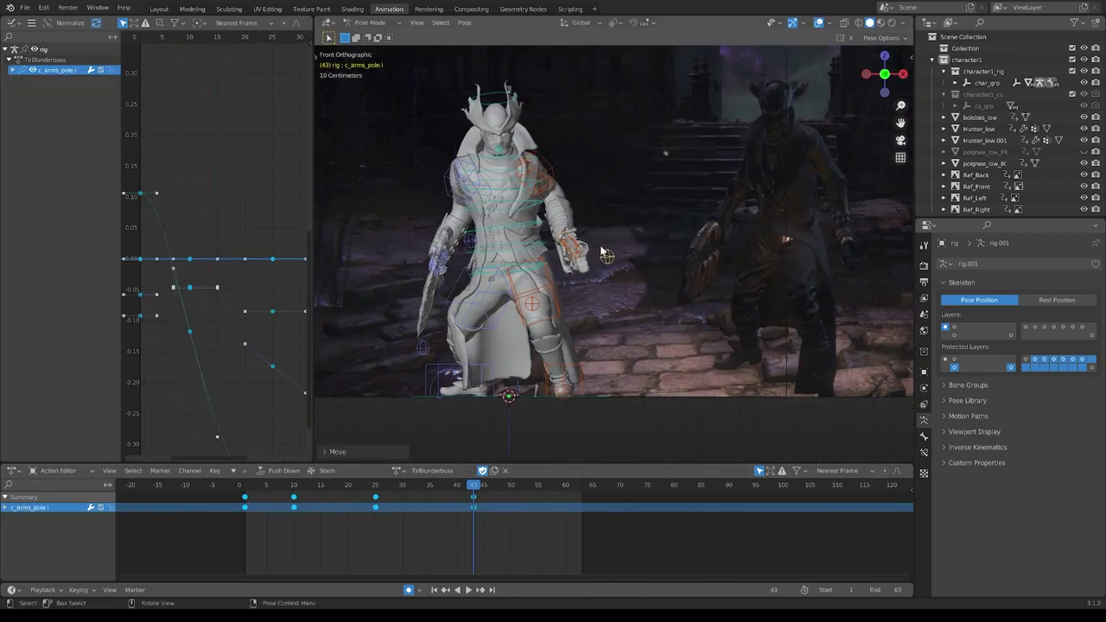
pyautogui.press('Return')
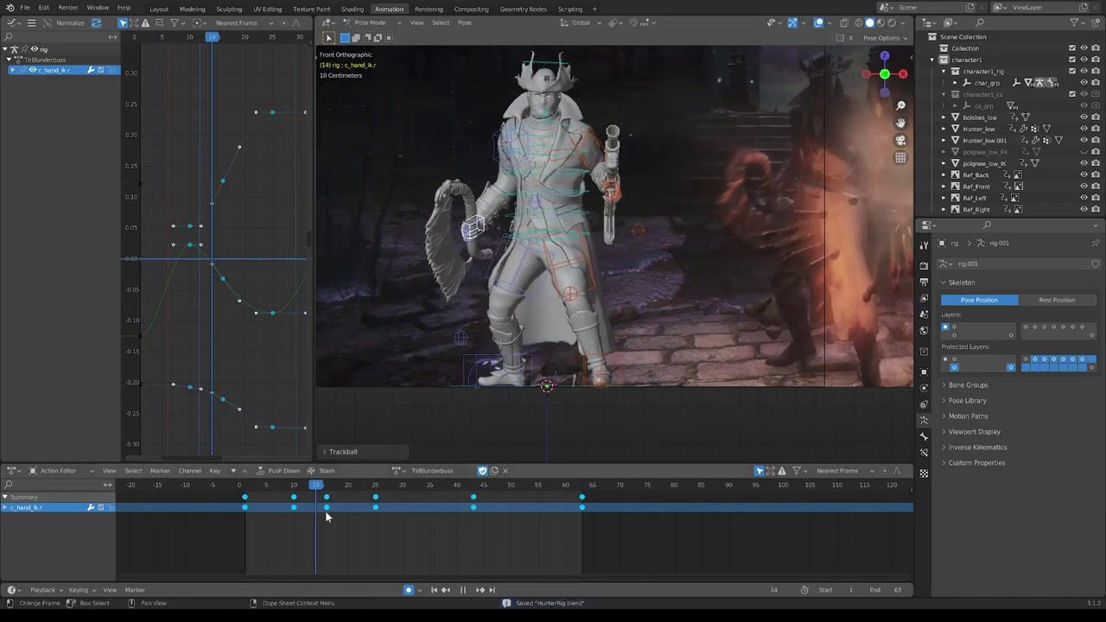
# Scrub frames 13 to 50 from the left view and key the left foot IK near frame 48.
pyautogui.moveTo(325, 510); pyautogui.dragTo(309, 509)
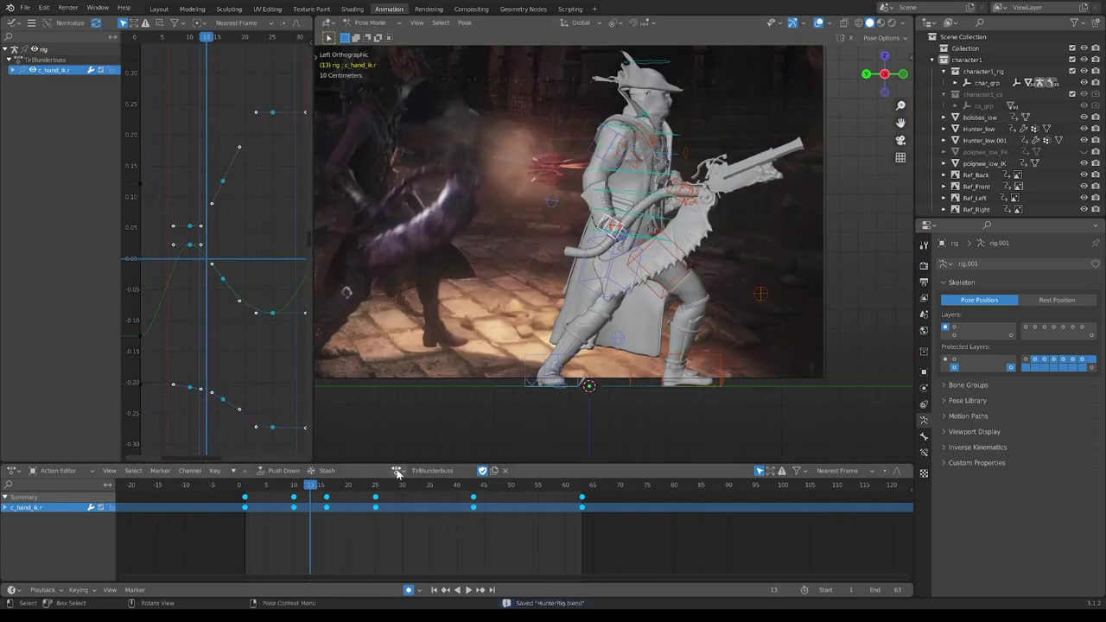
pyautogui.moveTo(311, 508); pyautogui.dragTo(432, 498)
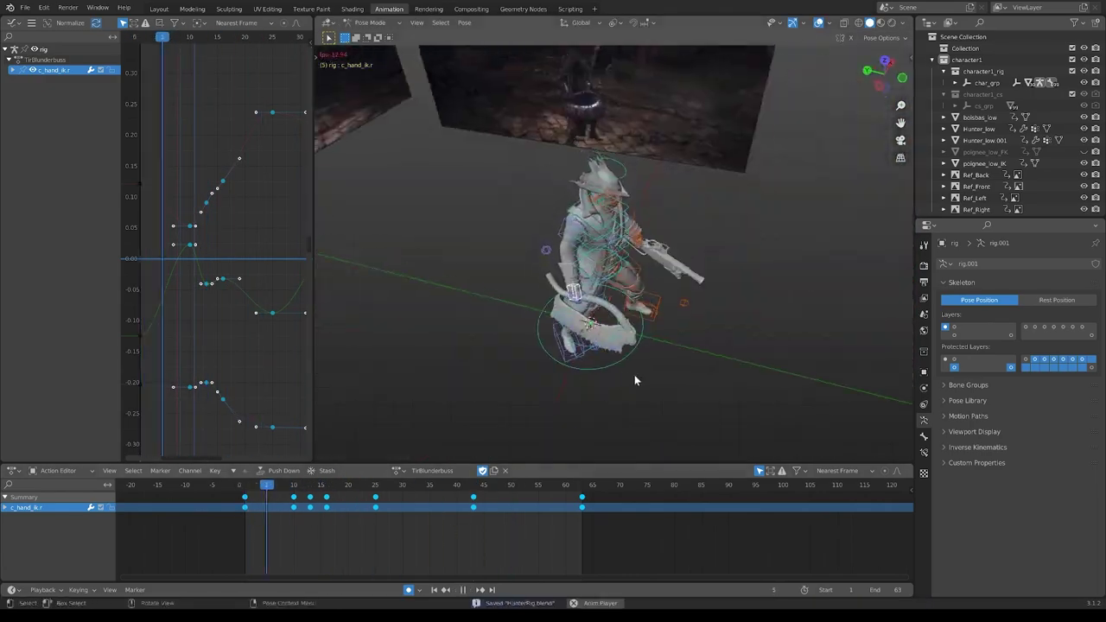
pyautogui.keyDown('alt'); pyautogui.moveTo(634, 373); pyautogui.dragTo(605, 363, button='middle'); pyautogui.keyUp('alt')
pyautogui.click(458, 512)
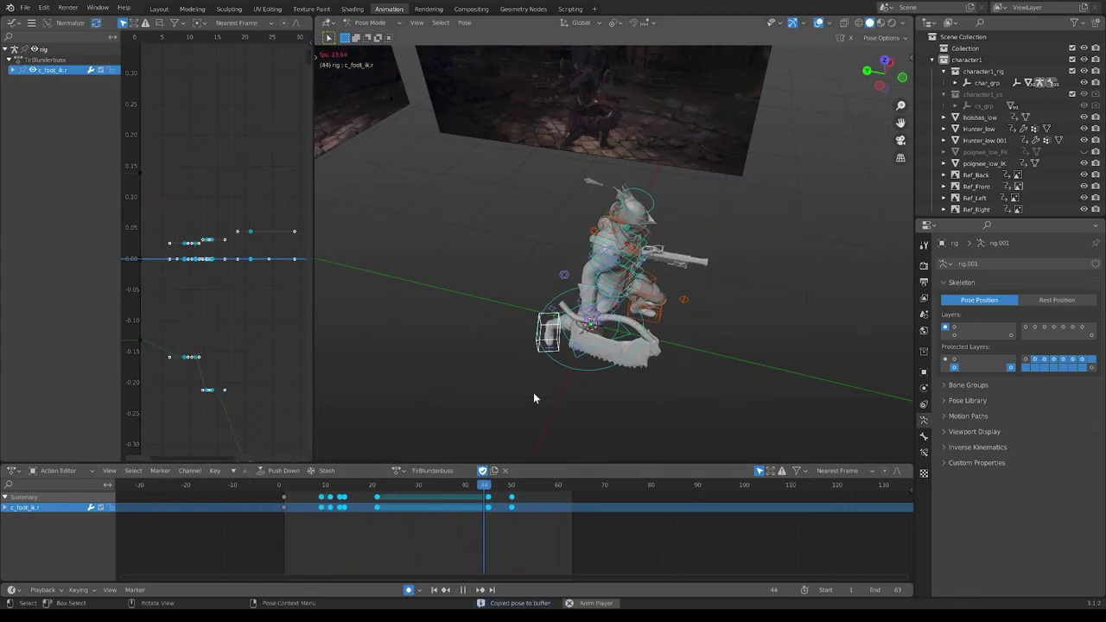
pyautogui.keyDown('alt'); pyautogui.moveTo(368, 446); pyautogui.dragTo(575, 375, button='middle'); pyautogui.keyUp('alt')
pyautogui.hotkey('ctrl', 's')
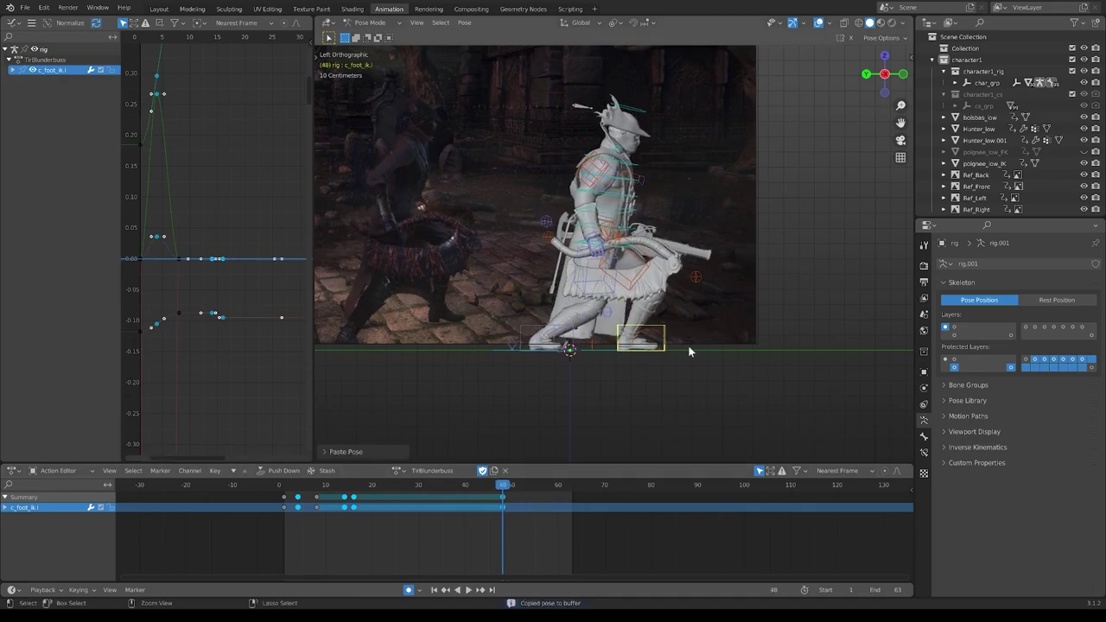
pyautogui.press('space')
# Key the right hand IK and shoulders at final frame 63 from the front view, and save.
pyautogui.moveTo(563, 488)
pyautogui.keyDown('alt'); pyautogui.mouseDown(button='middle')
pyautogui.moveTo(541, 412)
pyautogui.moveTo(619, 261)
pyautogui.mouseUp(button='middle'); pyautogui.keyUp('alt')
pyautogui.hotkey('shift', 'Left')
pyautogui.moveTo(622, 301)
pyautogui.keyDown('alt'); pyautogui.mouseDown(button='middle')
pyautogui.moveTo(561, 328)
pyautogui.moveTo(604, 285)
pyautogui.mouseUp(button='middle'); pyautogui.keyUp('alt')
pyautogui.hotkey('shift', 'Right')
pyautogui.click(644, 232)
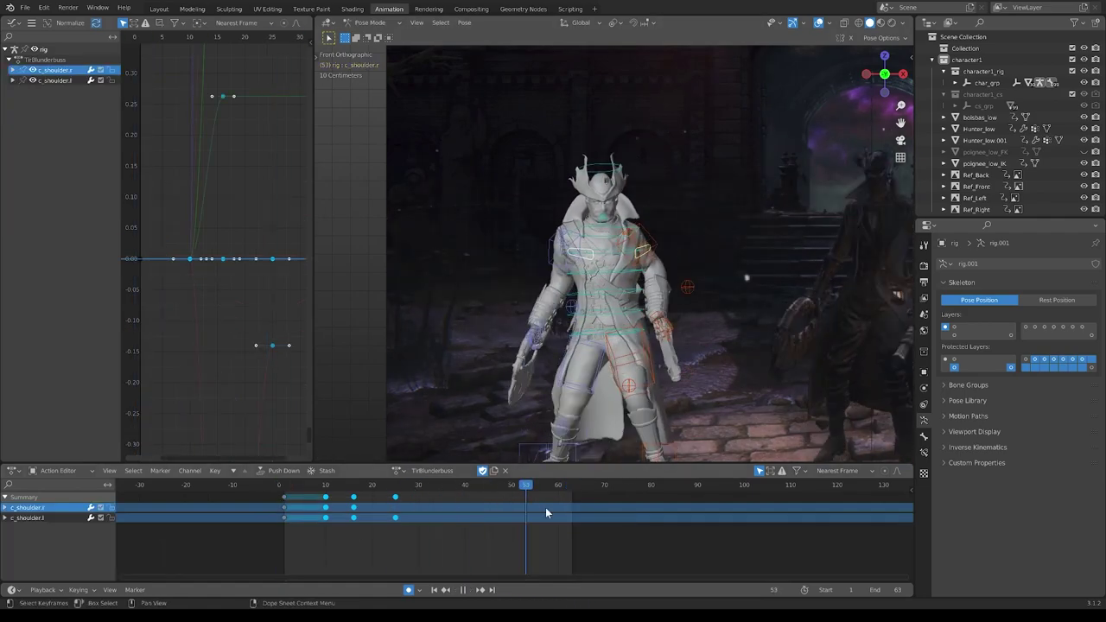
pyautogui.hotkey('ctrl', 's')
# Select the left hand IK control and inspect it from the side view.
pyautogui.click(608, 413)
pyautogui.moveTo(734, 320)
pyautogui.keyDown('alt'); pyautogui.mouseDown(button='middle')
pyautogui.moveTo(608, 412)
pyautogui.moveTo(622, 257)
pyautogui.mouseUp(button='middle'); pyautogui.keyUp('alt')
pyautogui.scroll(5, 608, 413)
pyautogui.press('Left')
pyautogui.hotkey('ctrl', 'shift', 'm')
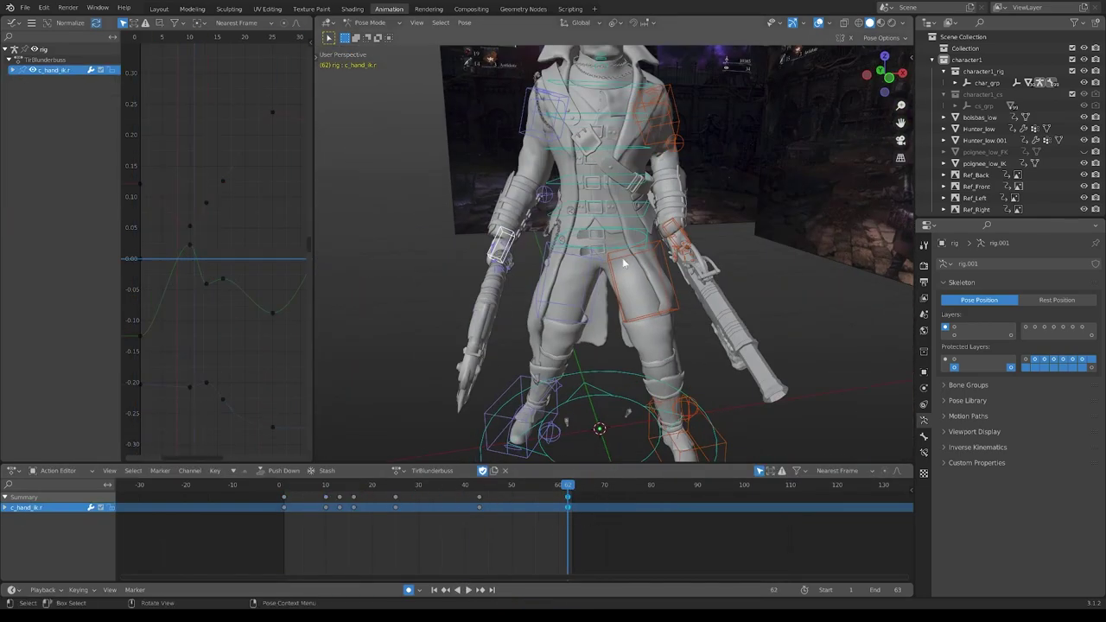
pyautogui.press('KP_3')
pyautogui.click(23, 132)
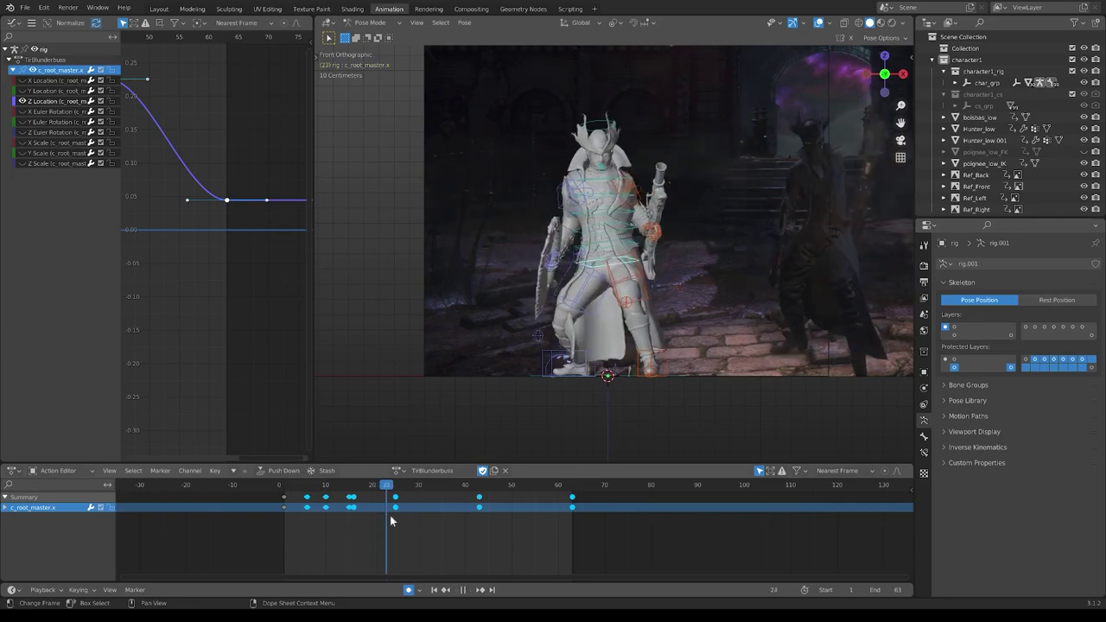
# Review poses around frame 30 and start rotating the root control, checking in left view.
pyautogui.moveTo(389, 515); pyautogui.dragTo(330, 546)
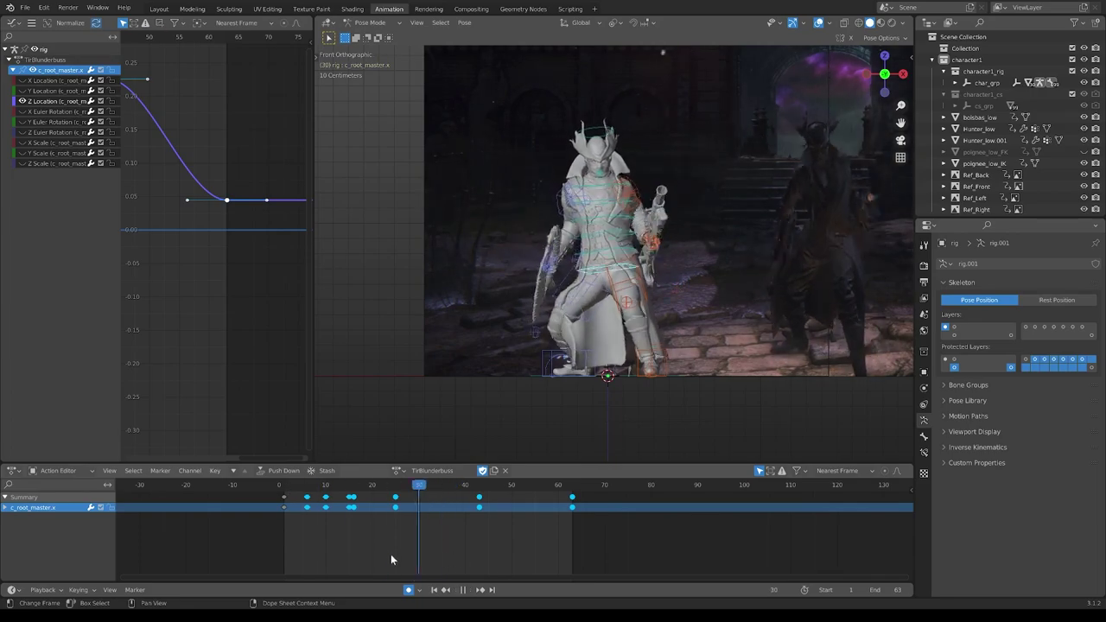
pyautogui.moveTo(467, 503); pyautogui.dragTo(423, 502)
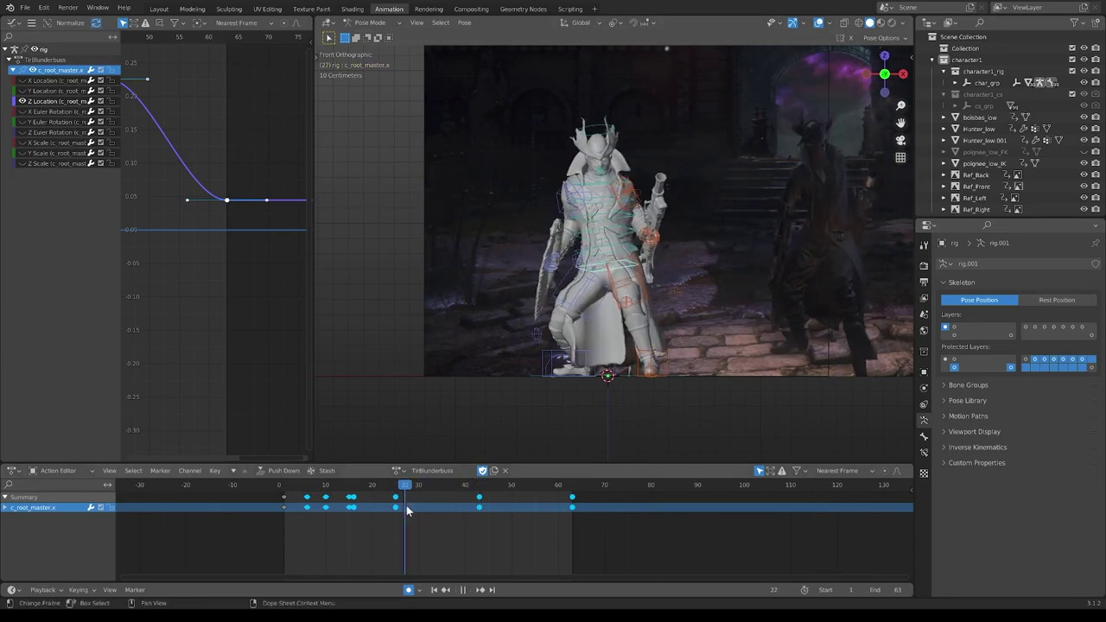
pyautogui.moveTo(604, 259); pyautogui.dragTo(680, 380, button='middle')
pyautogui.press('r')
pyautogui.press('ctrl+KP_3')
pyautogui.press('space')
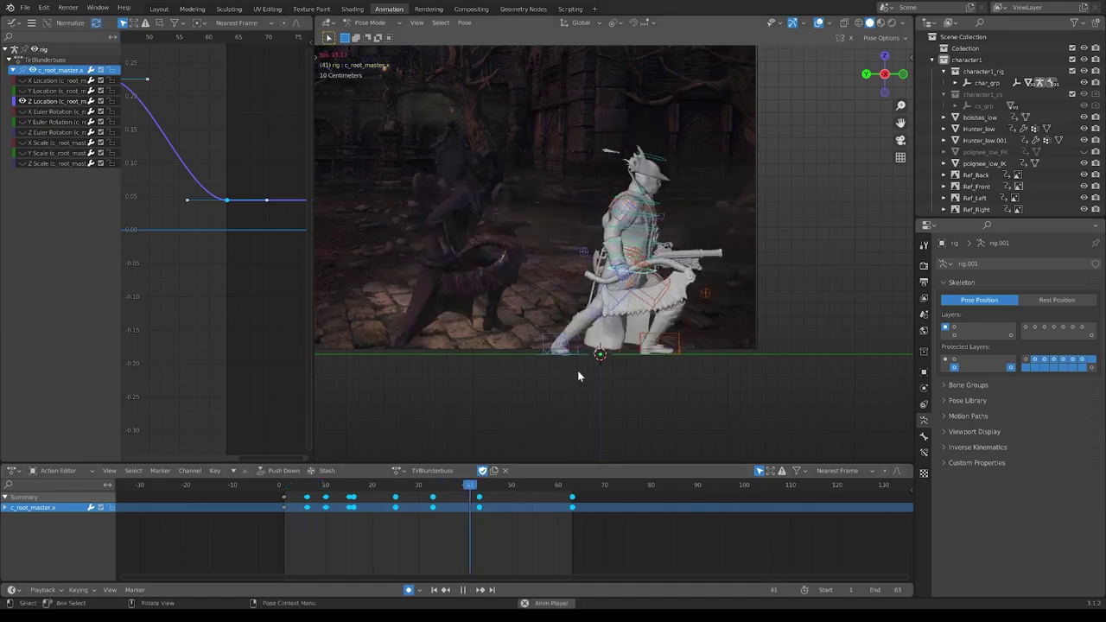
pyautogui.scroll(2, 738, 344)
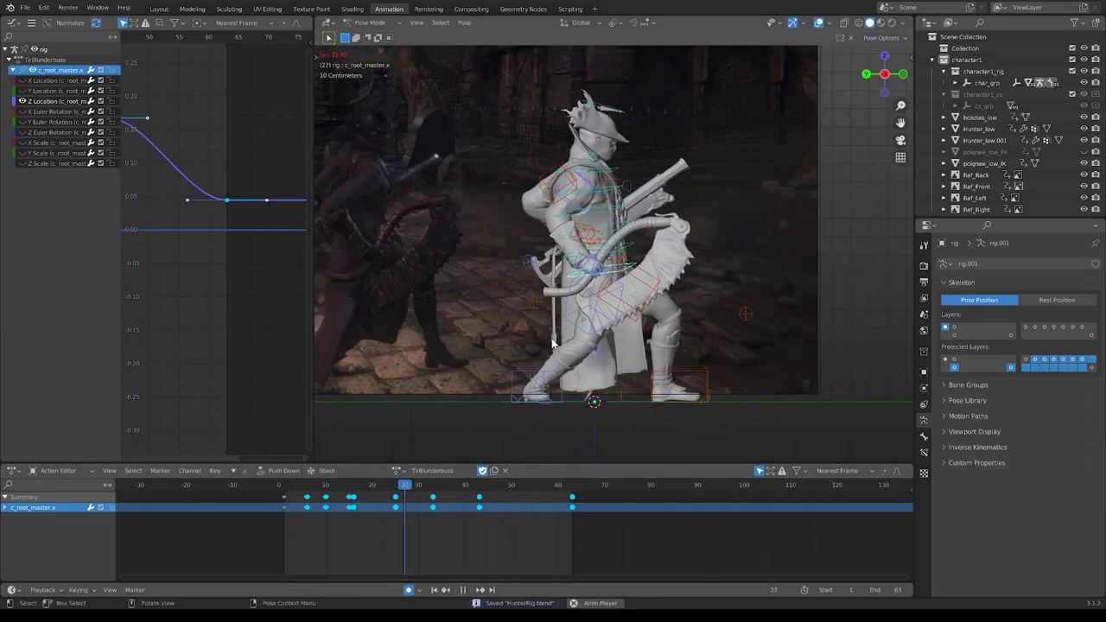
pyautogui.press('space')
# Save HunterRig.blend and replay in front view, stopping at frame 21.
pyautogui.press('KP_1')
pyautogui.hotkey('ctrl', 's')
pyautogui.press('space')
pyautogui.click(380, 485)
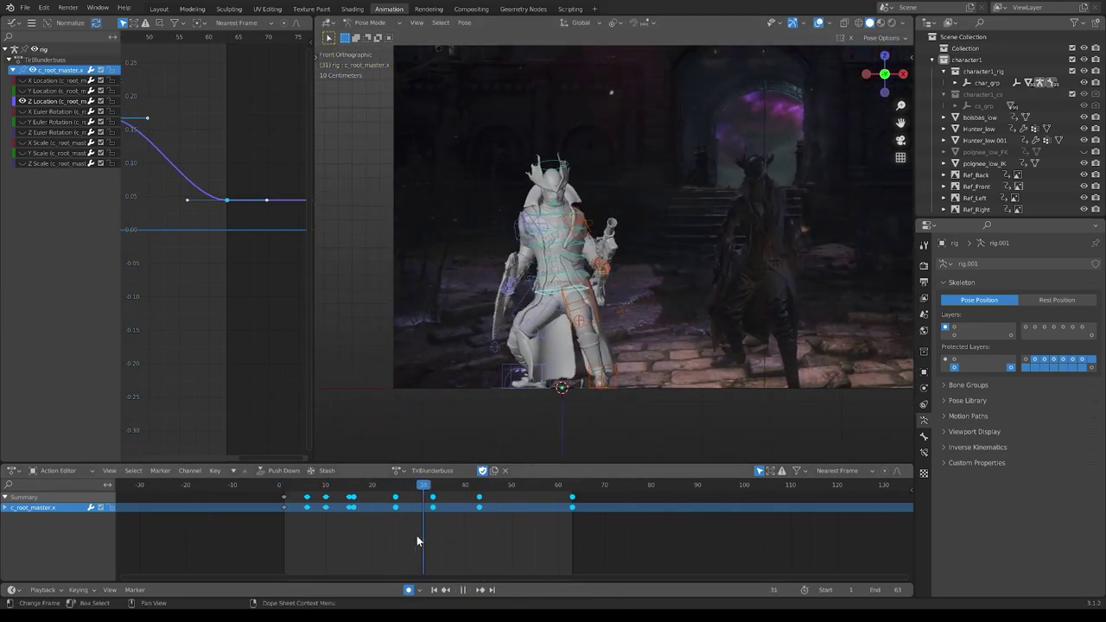
pyautogui.moveTo(519, 345); pyautogui.dragTo(570, 346, button='middle')
pyautogui.scroll(2, 574, 344)
# Select the upper spine control and scrub frames 21 to 33 of the firing motion in front view.
pyautogui.click(574, 344)
pyautogui.press('KP_1')
pyautogui.click(418, 486)
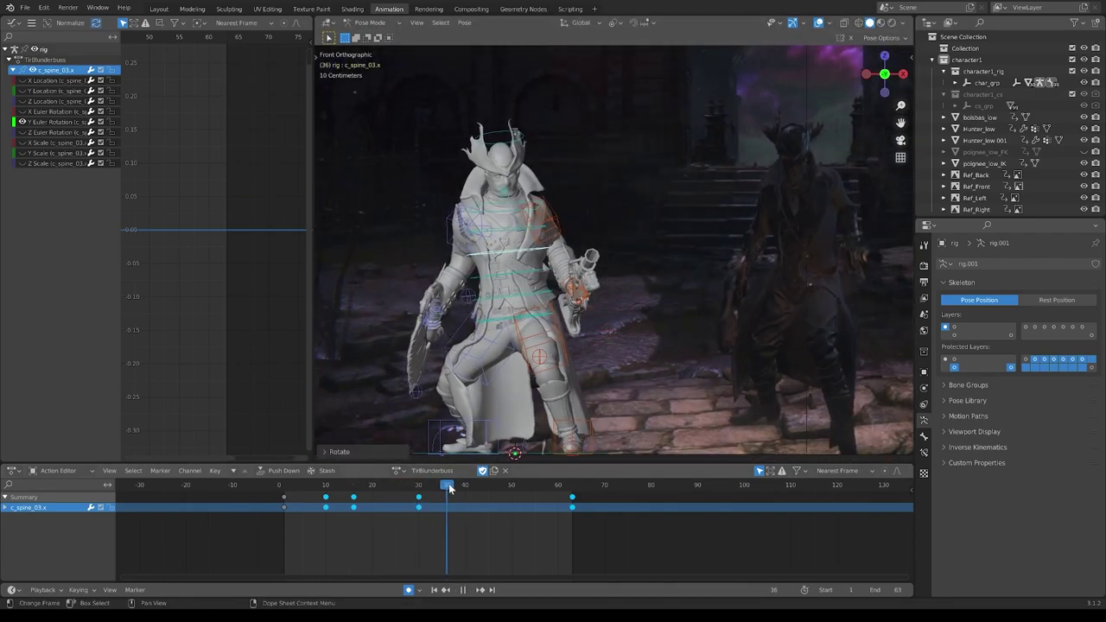
pyautogui.moveTo(509, 491); pyautogui.dragTo(351, 503)
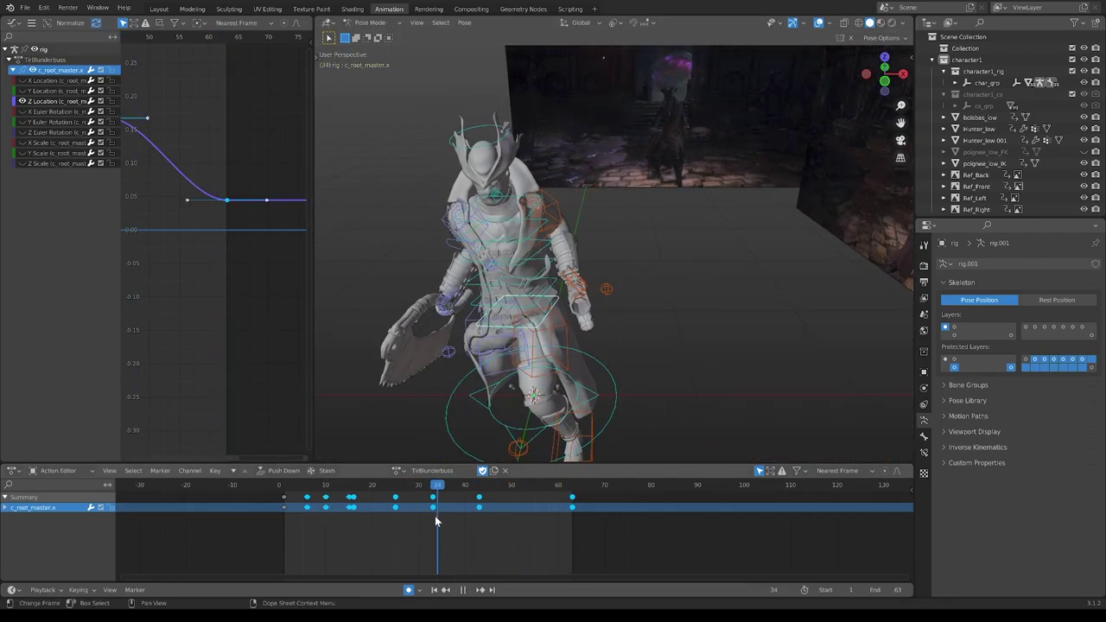
pyautogui.moveTo(506, 551)
pyautogui.mouseDown()
pyautogui.moveTo(390, 527)
pyautogui.moveTo(471, 513)
pyautogui.moveTo(449, 487)
pyautogui.mouseUp()
pyautogui.press('space')
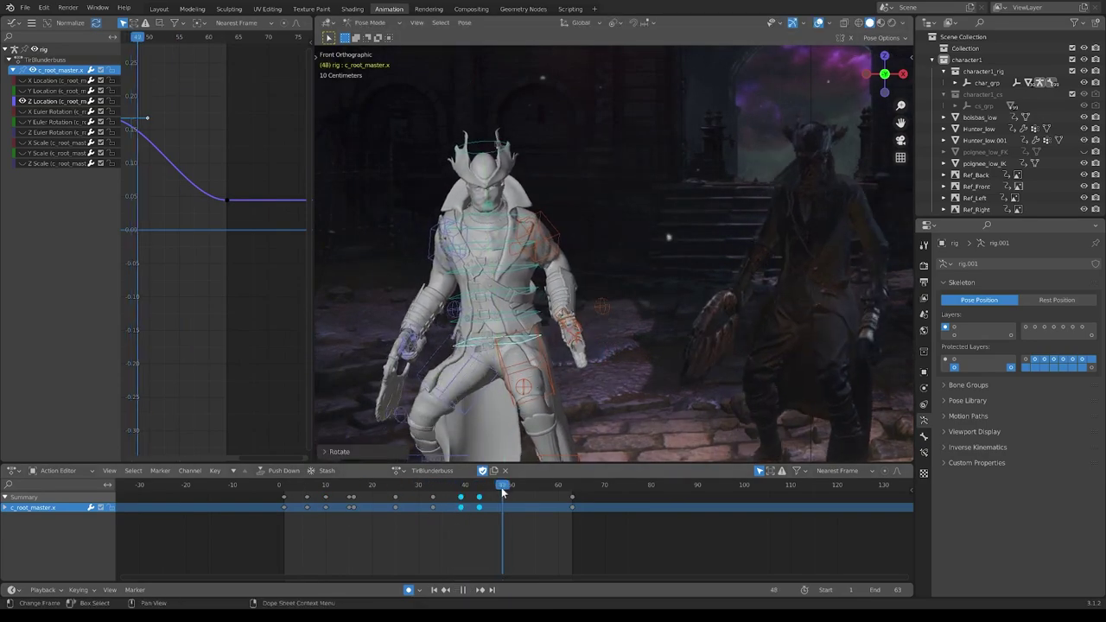
pyautogui.moveTo(442, 492); pyautogui.dragTo(433, 503)
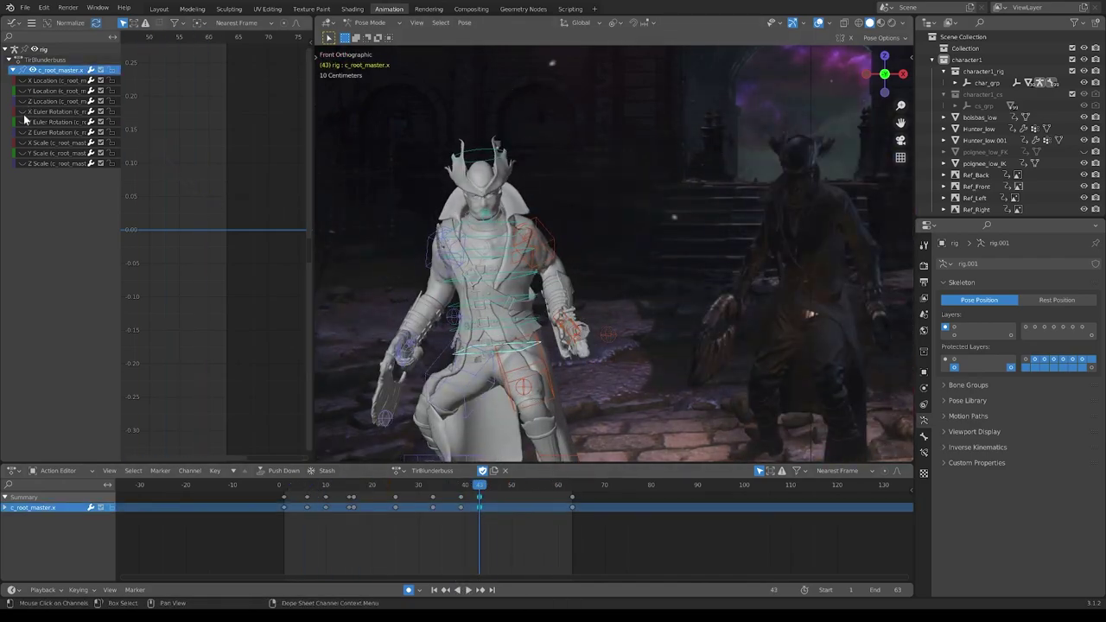
# Rotate the root control and adjust its rotation curve keys, checking the result in playback.
pyautogui.press('r')
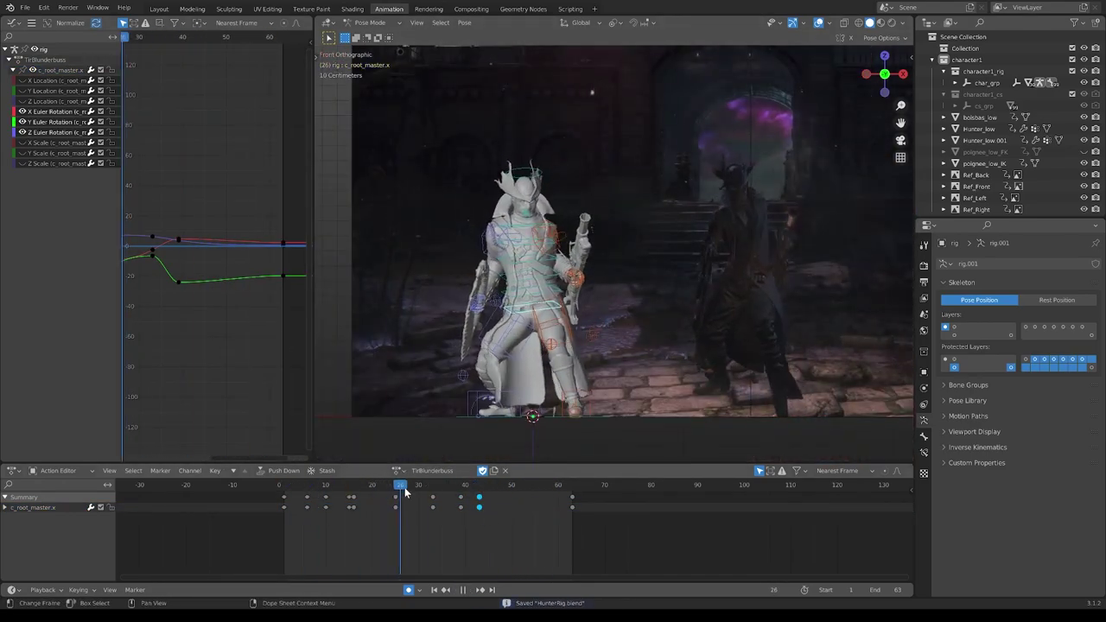
pyautogui.moveTo(227, 214); pyautogui.dragTo(188, 268)
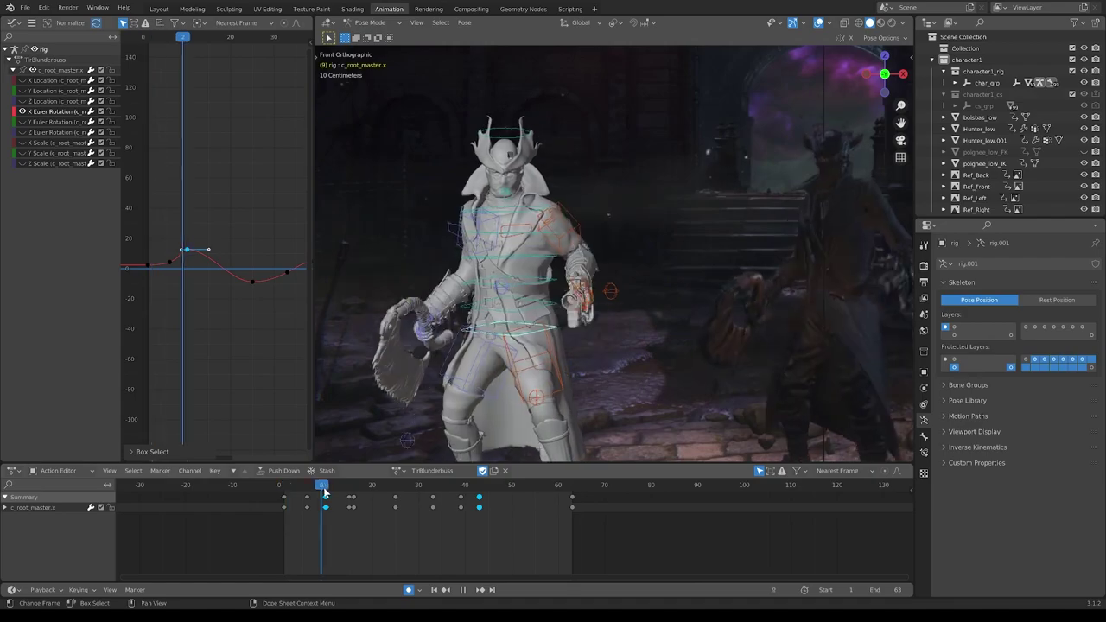
pyautogui.moveTo(324, 491)
pyautogui.mouseDown()
pyautogui.moveTo(371, 486)
pyautogui.moveTo(462, 521)
pyautogui.mouseUp()
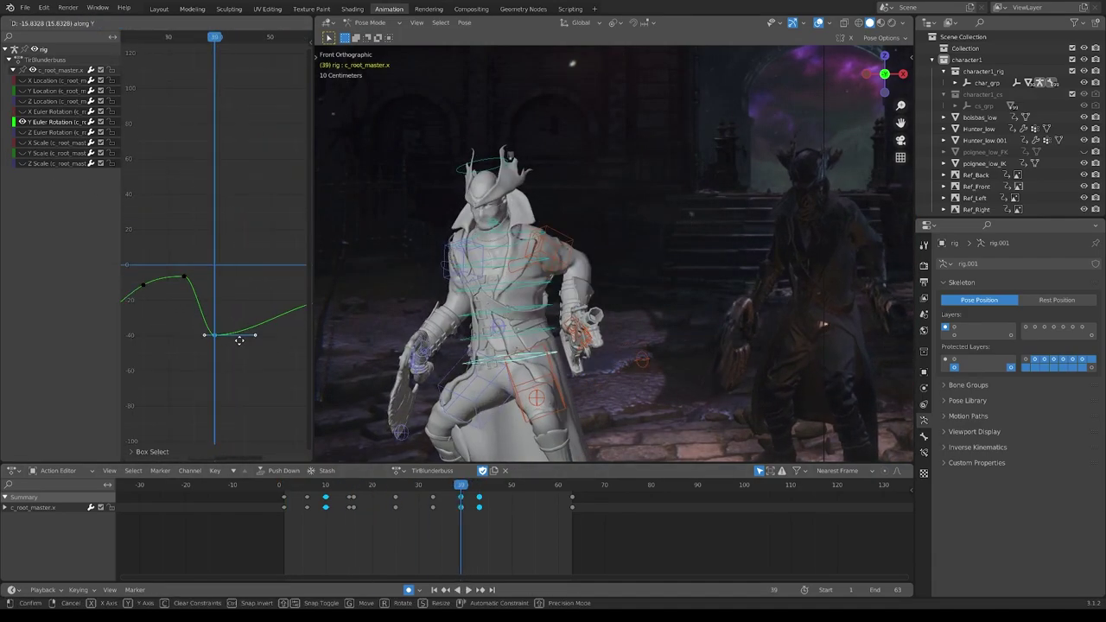
pyautogui.click(240, 340)
pyautogui.hotkey('ctrl', 'shift', 'space')
pyautogui.rightClick(194, 287)
pyautogui.press('space')
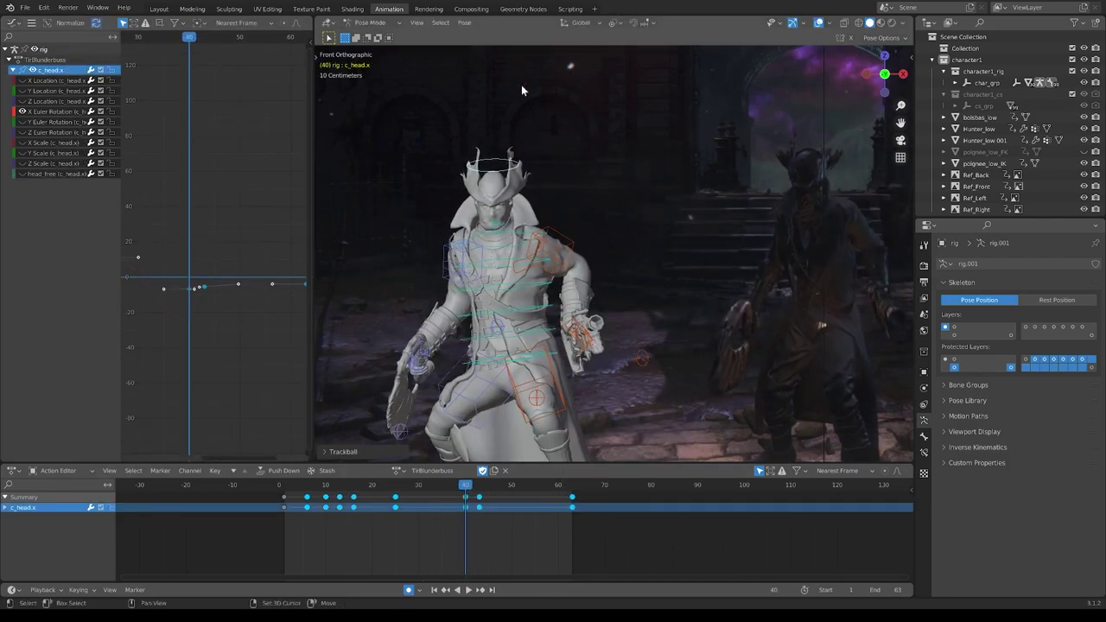
# Raise a spine control's rotation key around frame 19 and save HunterRig.blend.
pyautogui.click(523, 253)
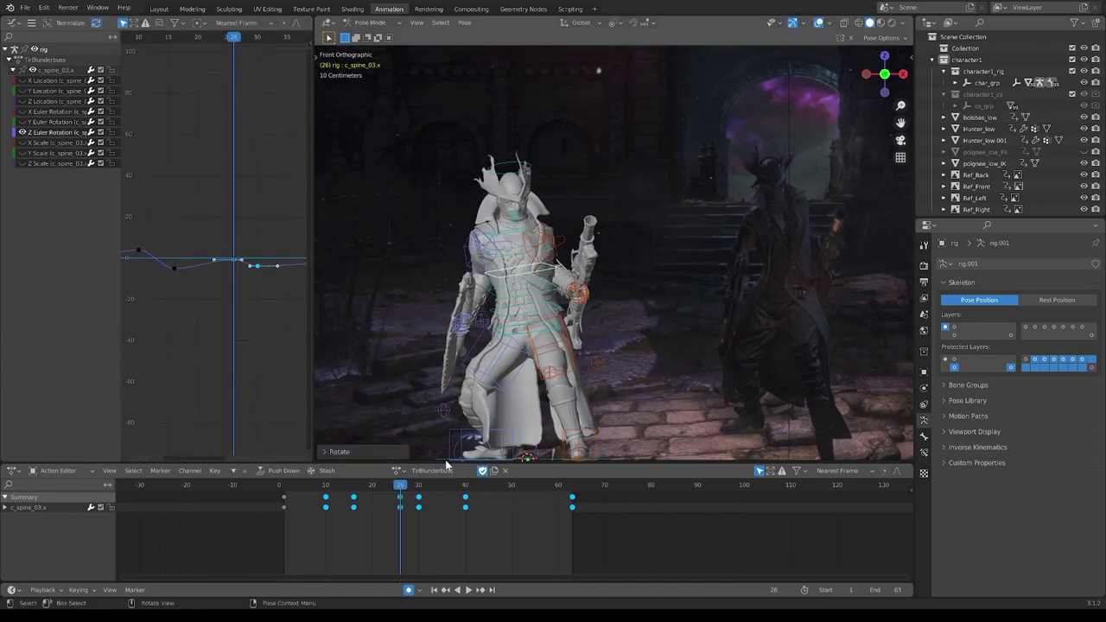
pyautogui.hotkey('ctrl', 's')
pyautogui.hotkey('ctrl', 'shift', 'space')
pyautogui.moveTo(501, 371); pyautogui.dragTo(565, 279, button='middle')
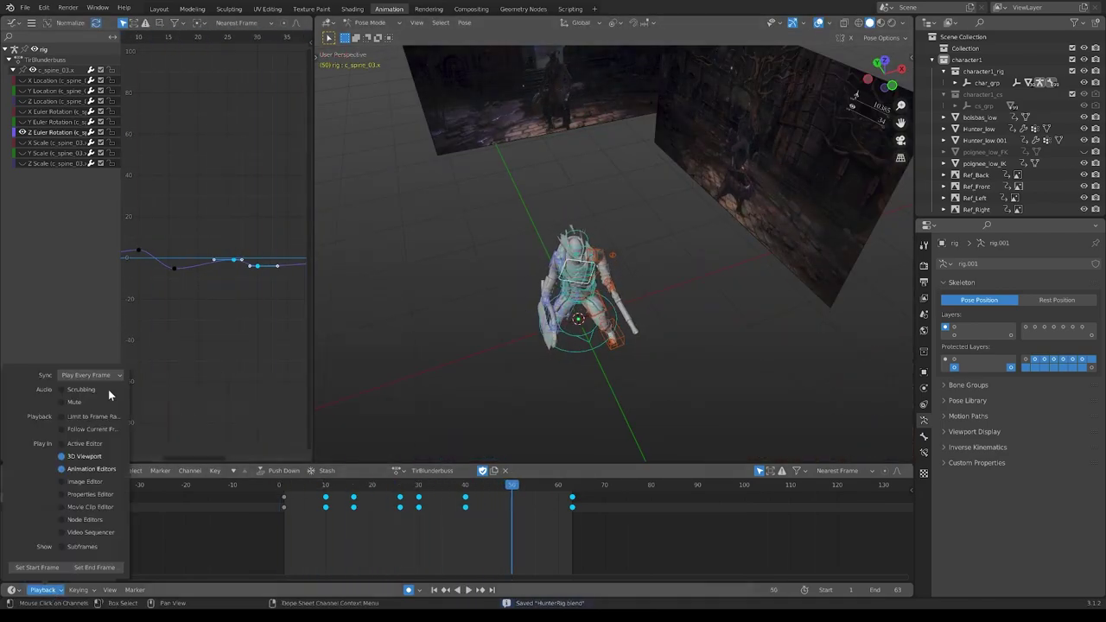
pyautogui.press('KP_1')
pyautogui.click(371, 519)
pyautogui.press('space')
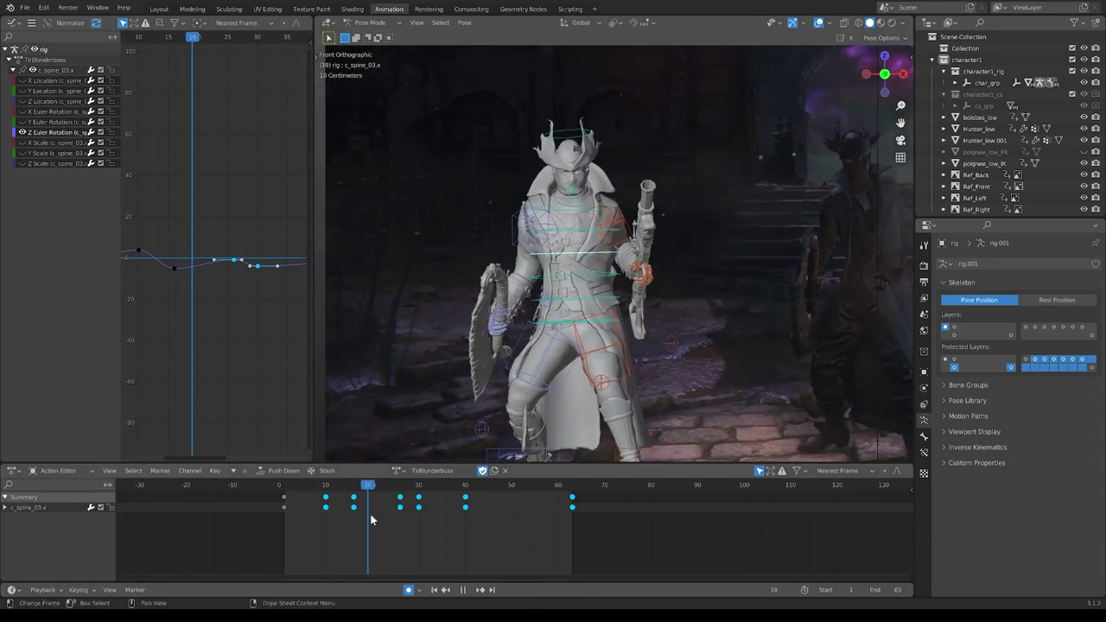
pyautogui.moveTo(242, 254); pyautogui.dragTo(233, 300)
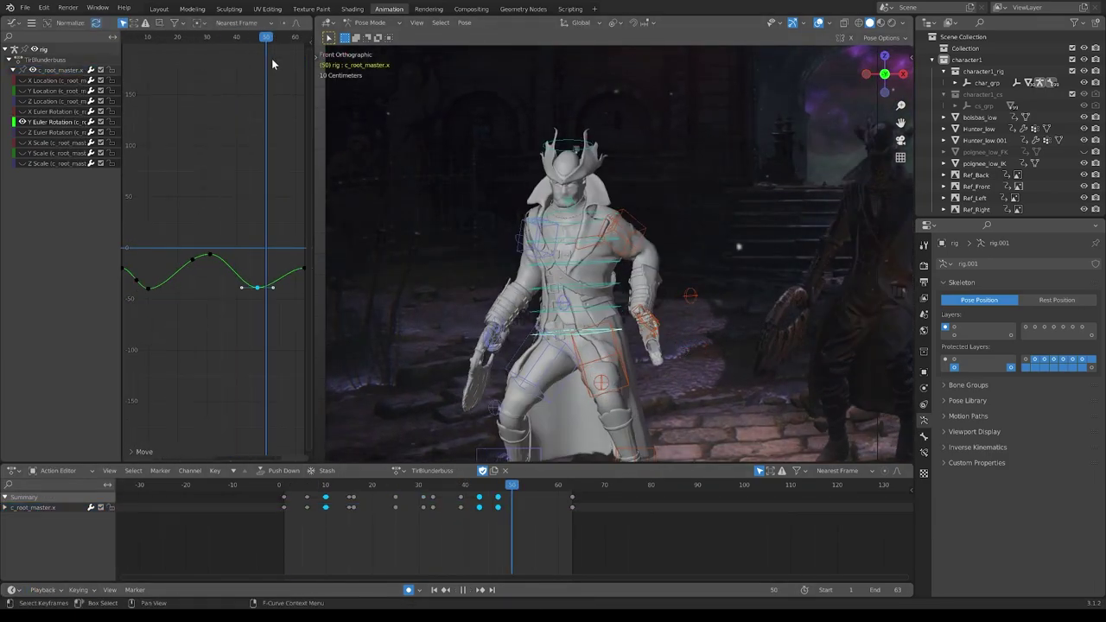
pyautogui.hotkey('ctrl', 's')
# At frame 16, constrain the key move to Y, key all channels, check side and front views, and save.
pyautogui.press('space')
pyautogui.press('ctrl+KP_1')
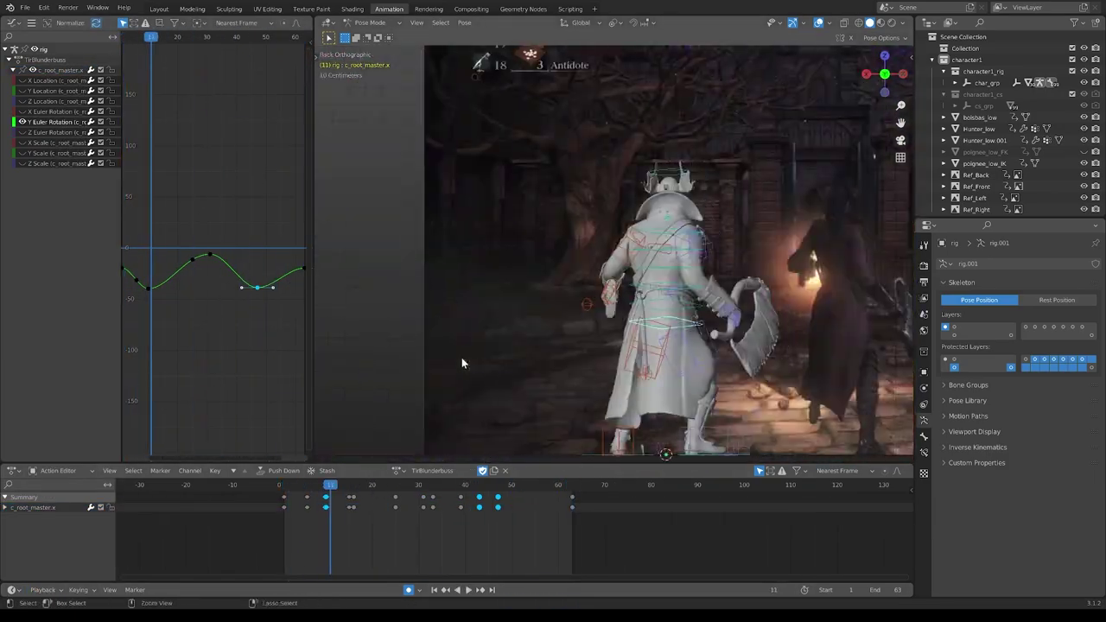
pyautogui.press('ctrl+KP_3')
pyautogui.moveTo(361, 487); pyautogui.dragTo(343, 499)
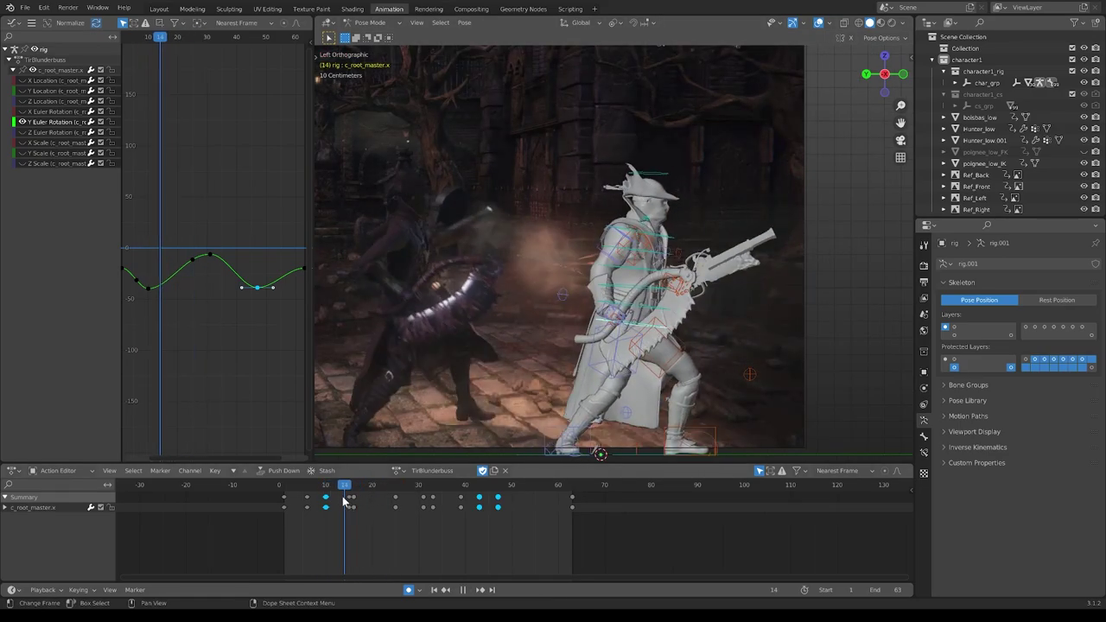
pyautogui.press('y')
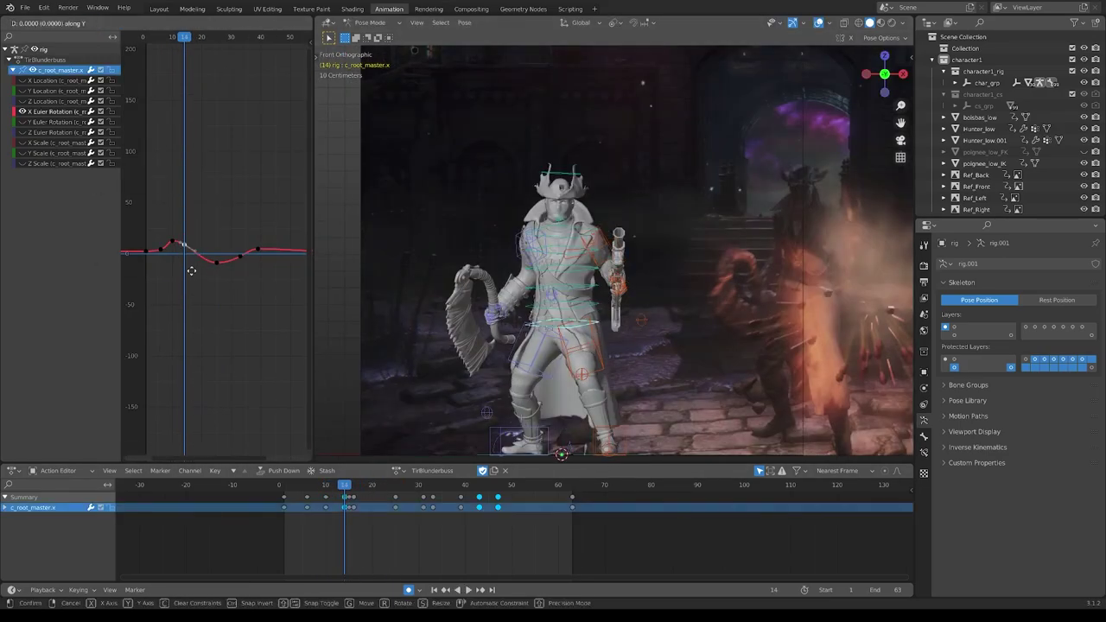
pyautogui.click(205, 232)
pyautogui.press('ctrl+KP_3')
pyautogui.press('KP_1')
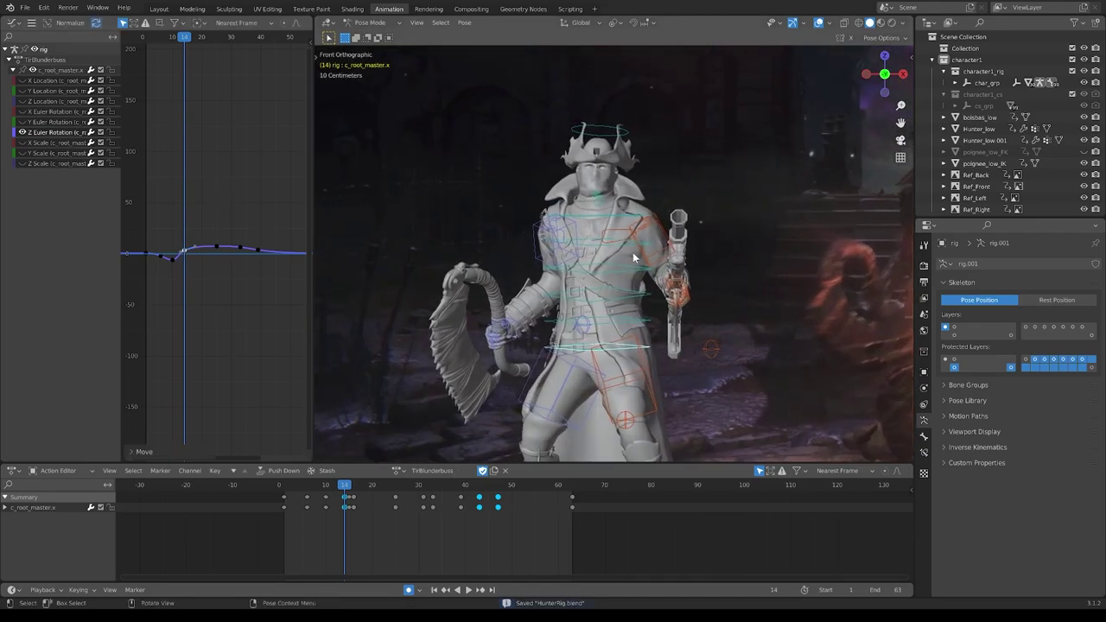
pyautogui.hotkey('ctrl', 's')
# Rotate the upper spine control to follow the footage's firing motion and play it back.
pyautogui.press('ctrl+KP_3')
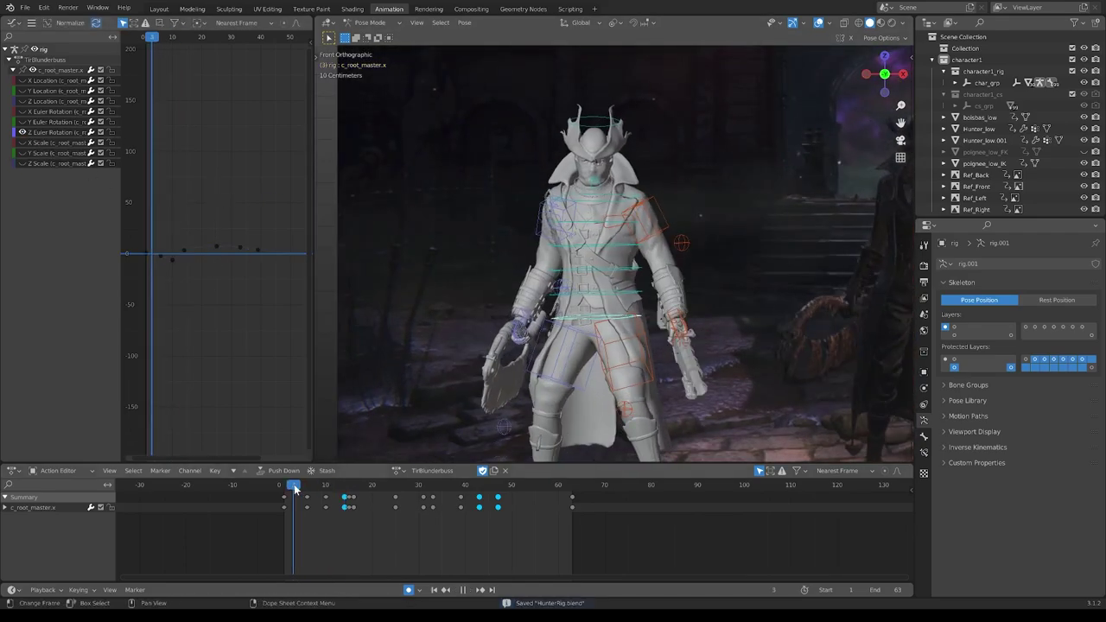
pyautogui.click(668, 273)
pyautogui.press('Left')
pyautogui.press('Left')
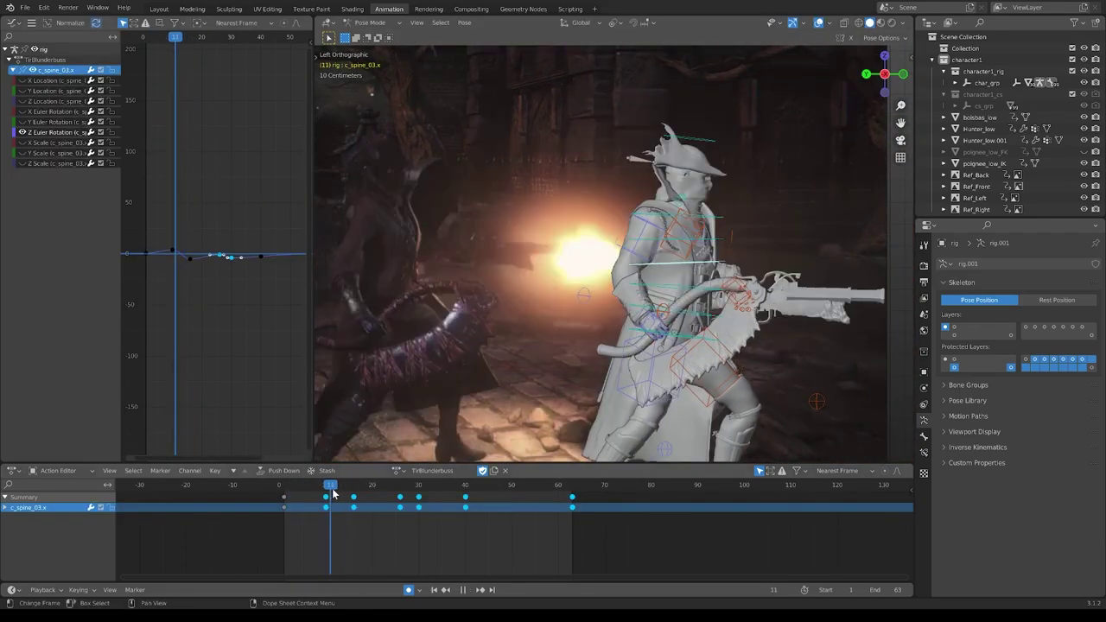
pyautogui.press('r')
pyautogui.moveTo(345, 484); pyautogui.dragTo(381, 484)
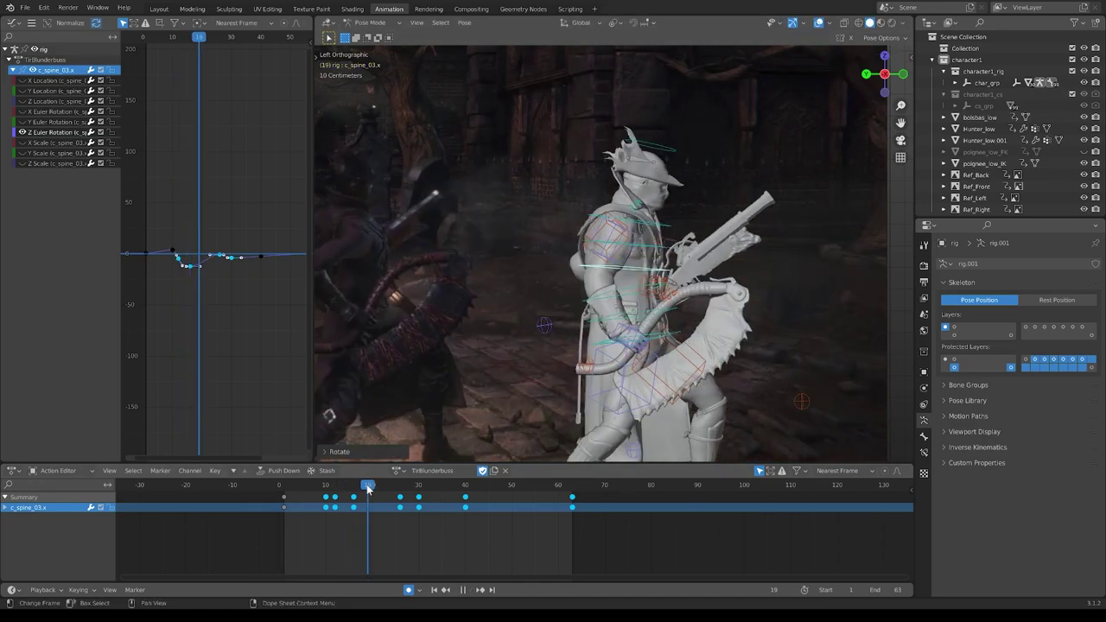
pyautogui.click(201, 204)
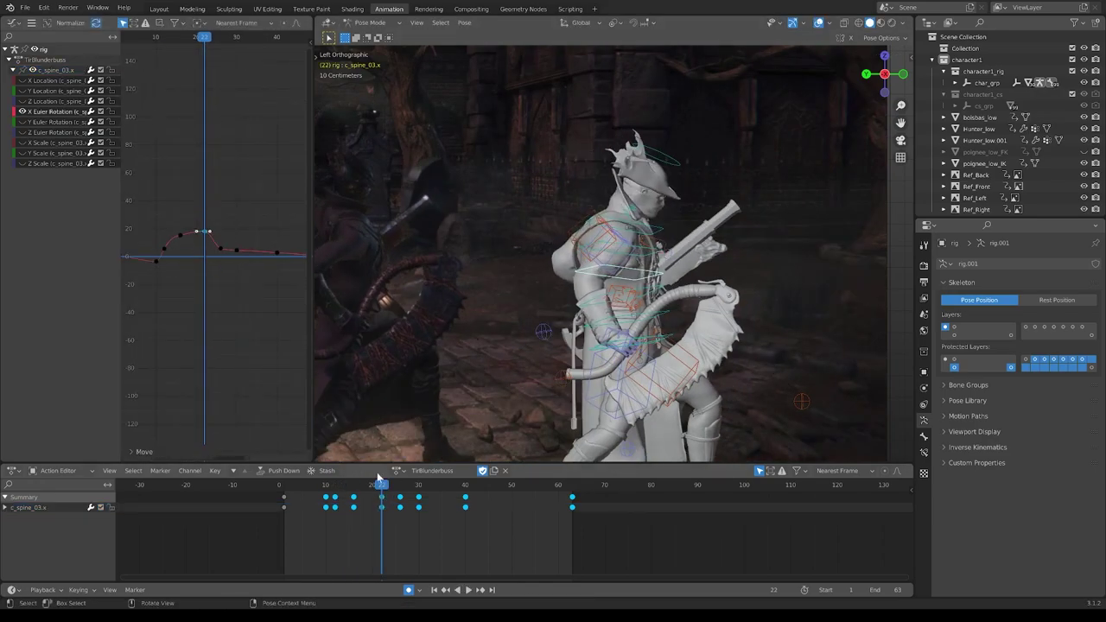
pyautogui.press('space')
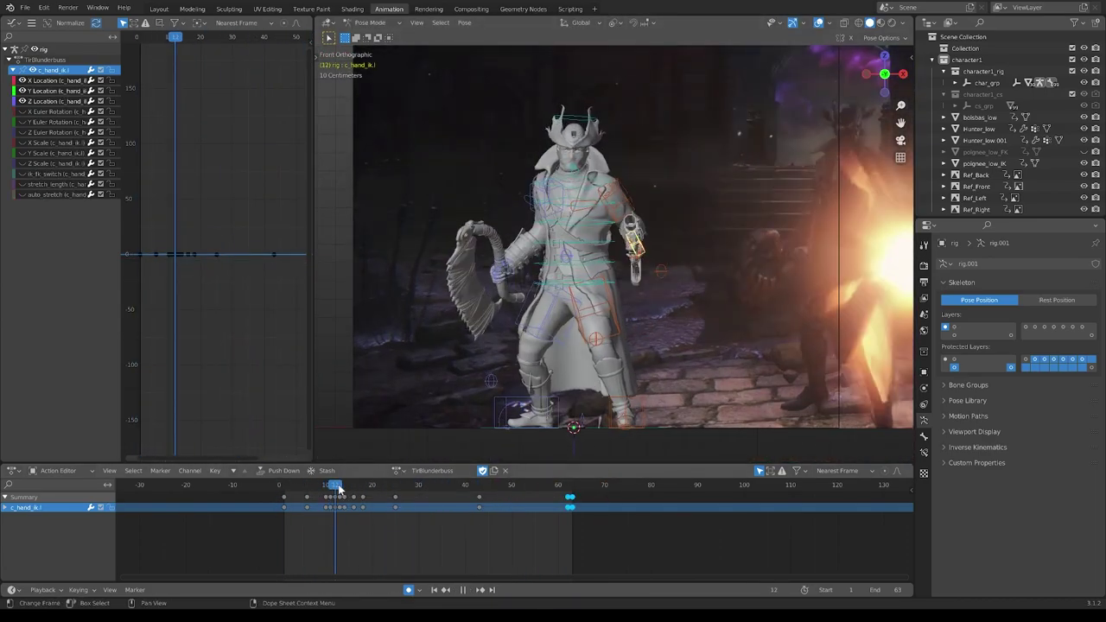
# Step through frames 10–18 and rotate the left hand IK control to match the footage.
pyautogui.moveTo(338, 489); pyautogui.dragTo(325, 489)
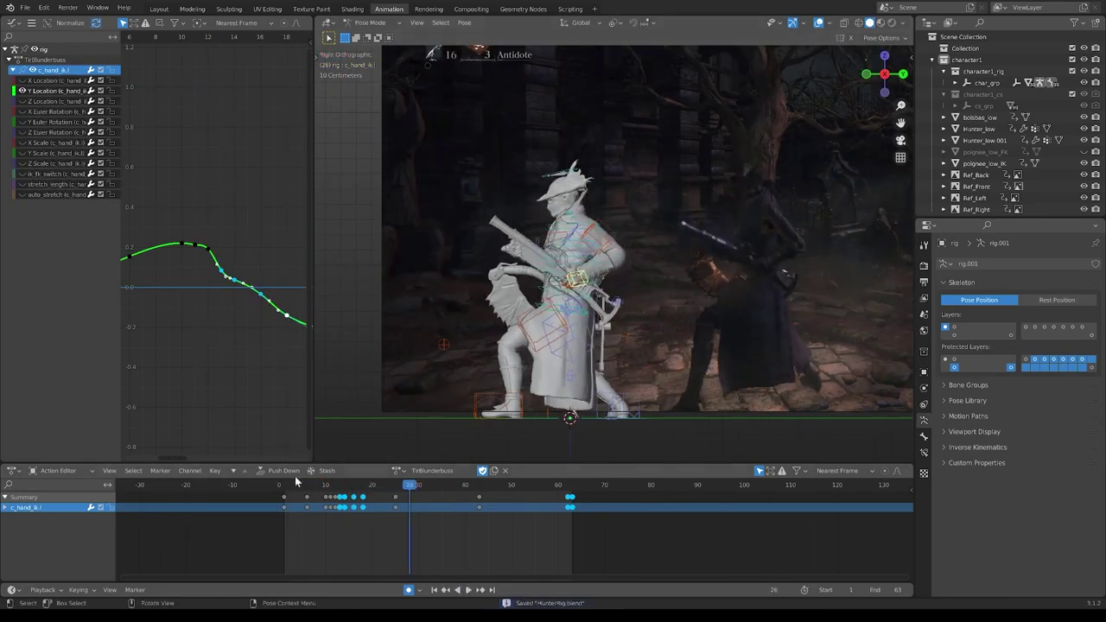
pyautogui.moveTo(358, 491); pyautogui.dragTo(340, 491)
pyautogui.press('Right')
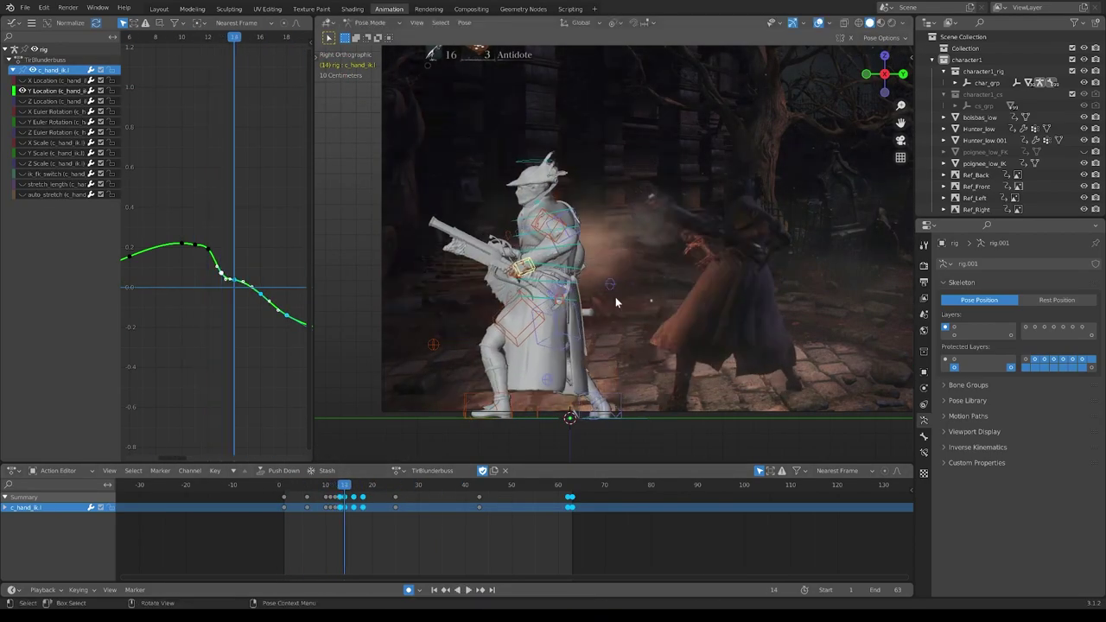
pyautogui.press('Right')
pyautogui.press('Right')
pyautogui.press('Right')
pyautogui.moveTo(363, 491)
pyautogui.mouseDown()
pyautogui.moveTo(372, 493)
pyautogui.moveTo(316, 486)
pyautogui.moveTo(359, 491)
pyautogui.moveTo(347, 503)
pyautogui.moveTo(352, 484)
pyautogui.mouseUp()
# Compare the hand's X Euler Rotation and Z Location curves against the footage during playback.
pyautogui.moveTo(261, 36); pyautogui.dragTo(225, 46, button='middle')
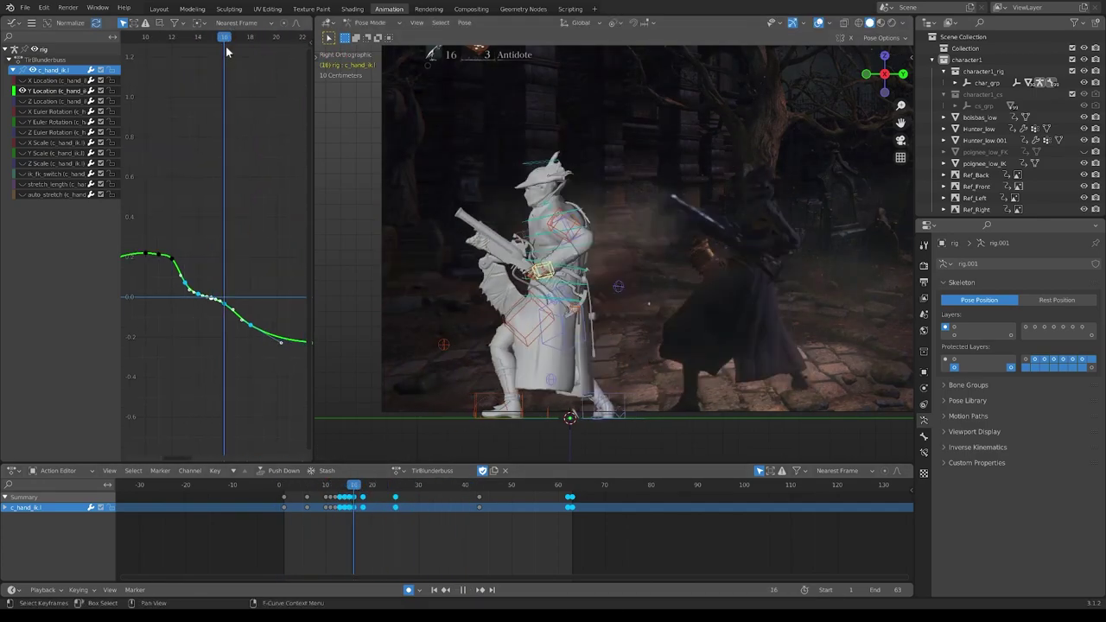
pyautogui.click(21, 112)
pyautogui.press('space')
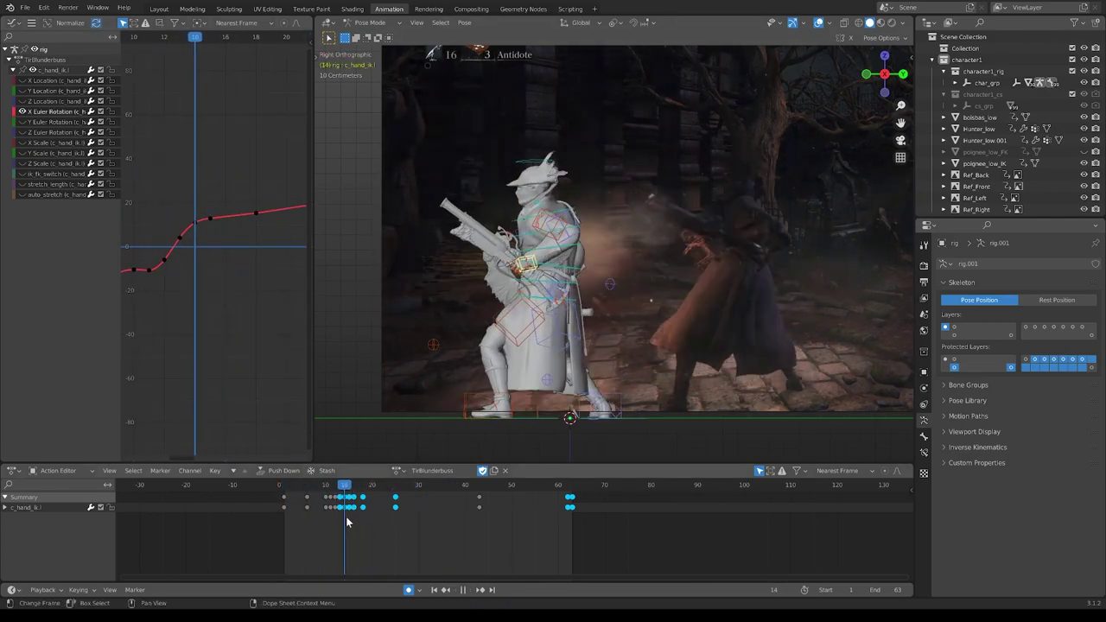
pyautogui.press('Escape')
pyautogui.click(22, 101)
pyautogui.press('space')
pyautogui.scroll(2, 253, 105)
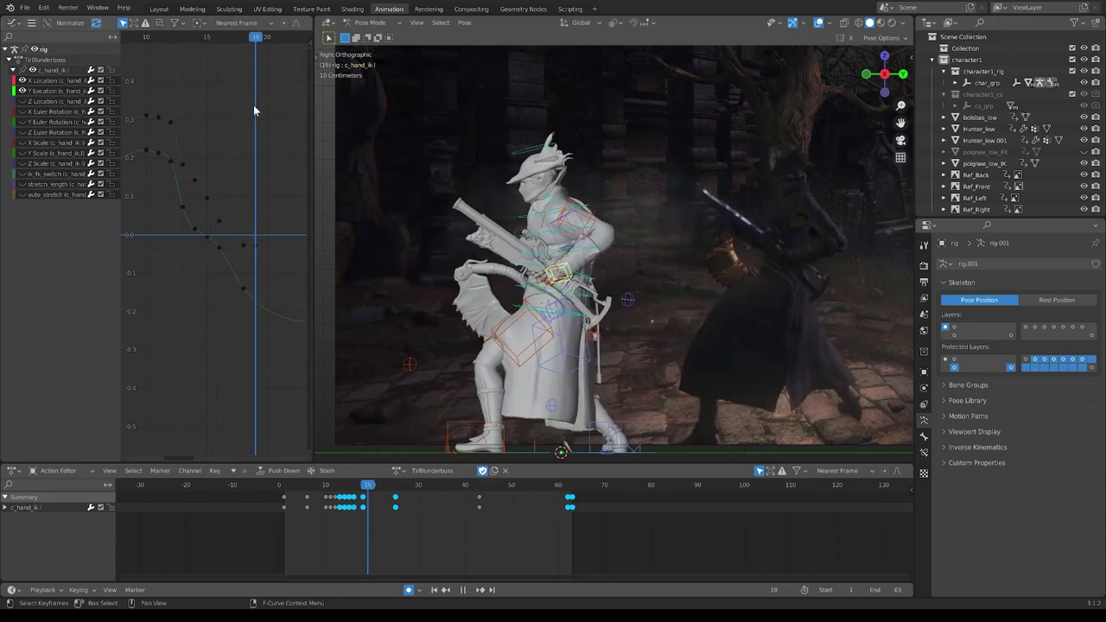
pyautogui.click(334, 480)
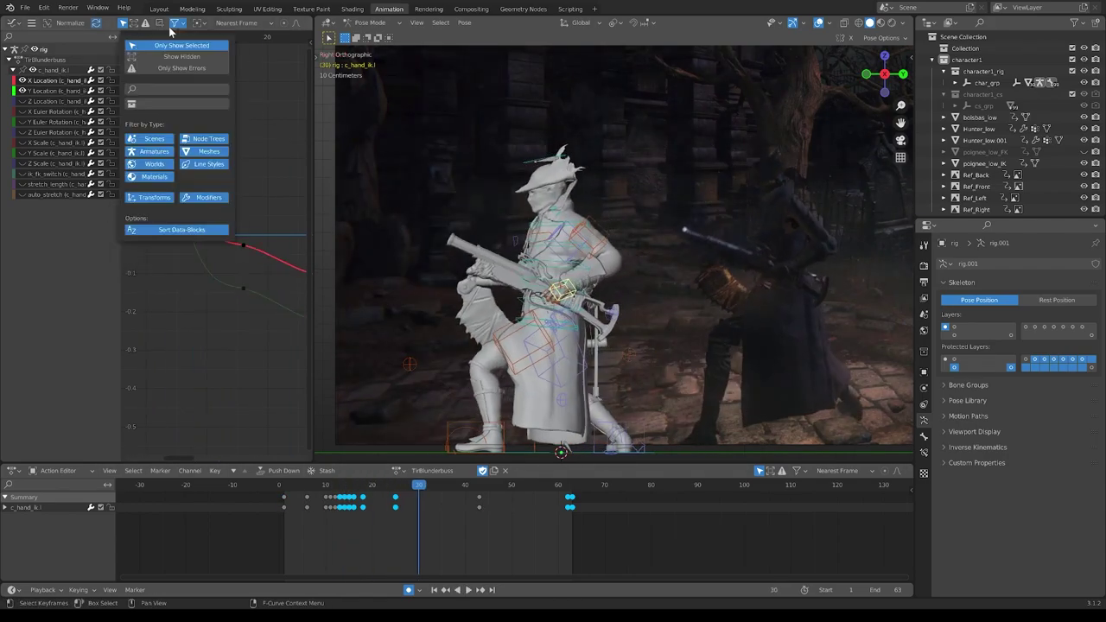
pyautogui.moveTo(518, 224); pyautogui.dragTo(593, 276, button='middle')
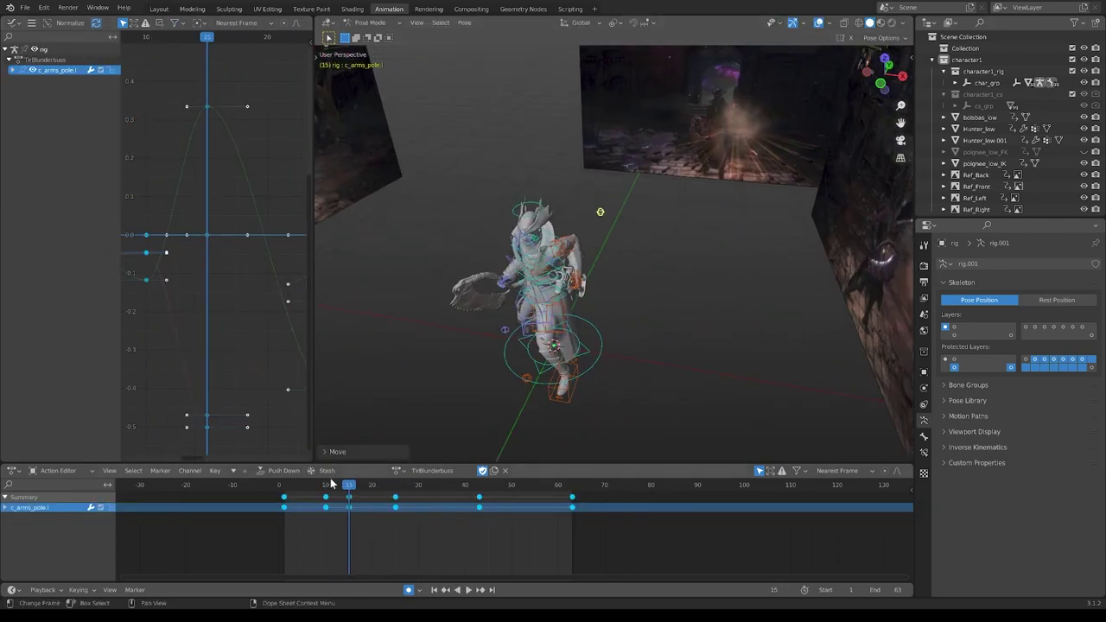
# In the right-side view, select c_thigh_ik.l and pick keys on its X Euler Rotation curve.
pyautogui.moveTo(676, 323)
pyautogui.mouseDown(button='middle')
pyautogui.moveTo(366, 464)
pyautogui.moveTo(487, 285)
pyautogui.mouseUp(button='middle')
pyautogui.press('space')
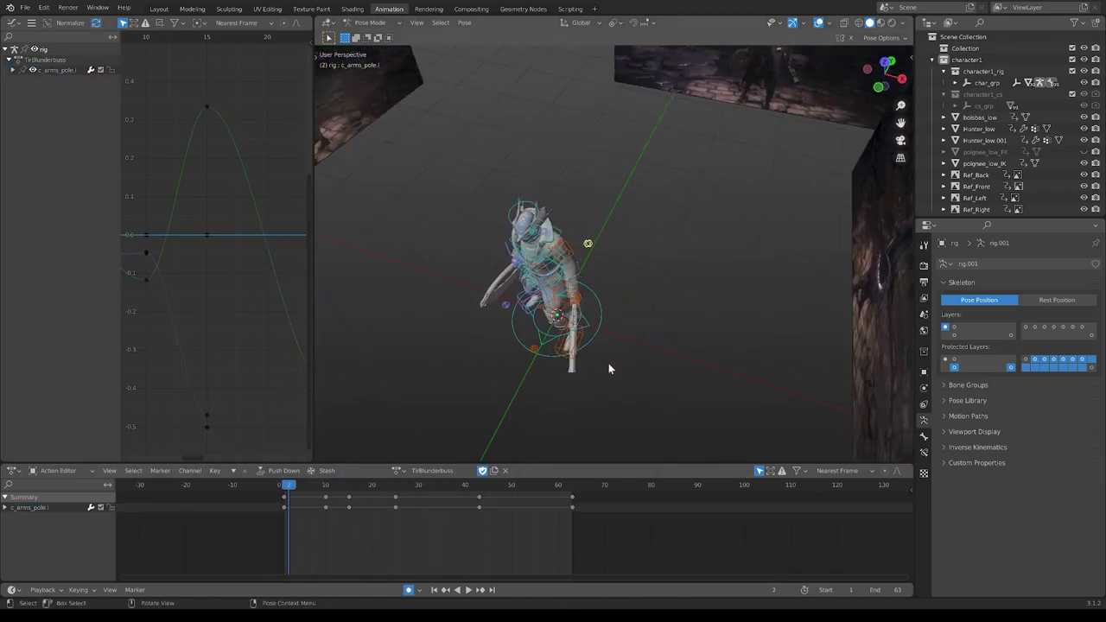
pyautogui.press('KP_3')
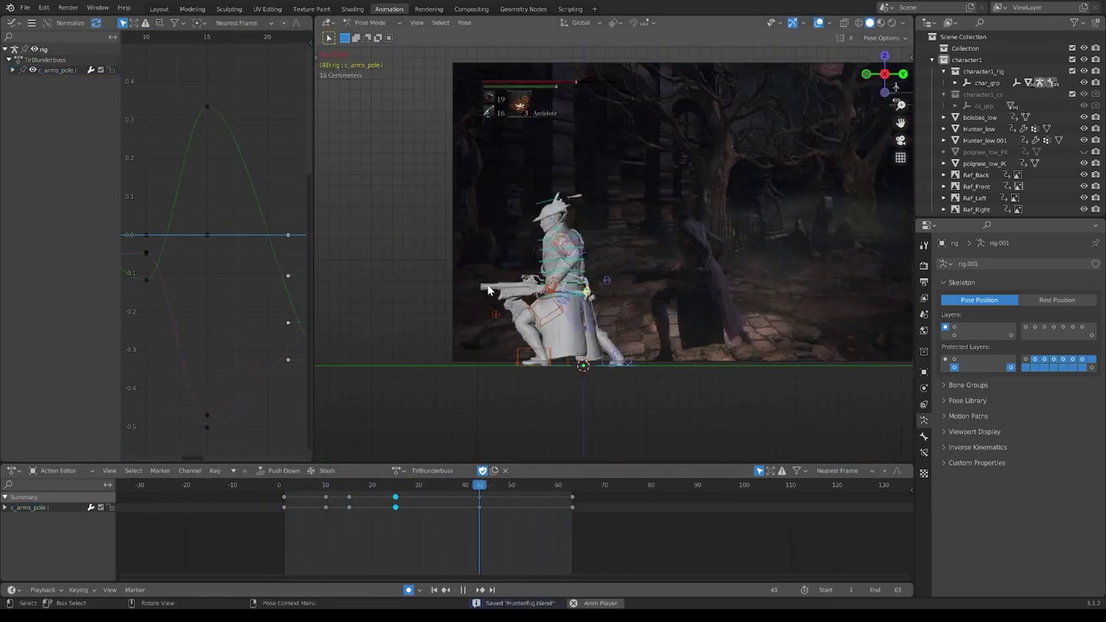
pyautogui.scroll(3, 604, 259)
pyautogui.press('a')
pyautogui.press('space')
pyautogui.click(515, 368)
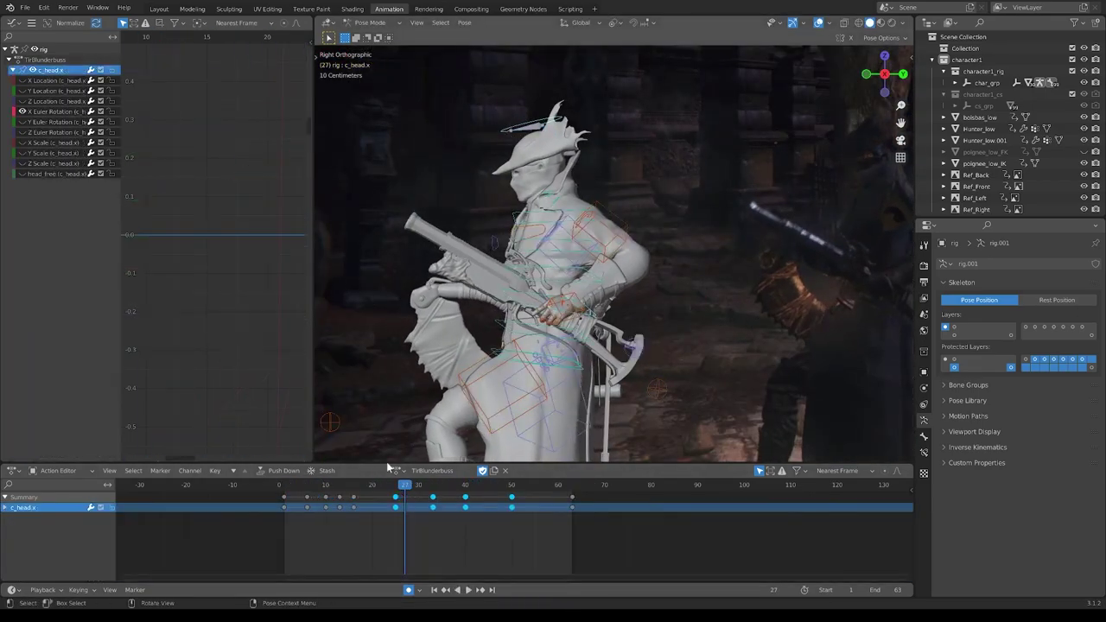
pyautogui.moveTo(204, 217); pyautogui.dragTo(233, 298)
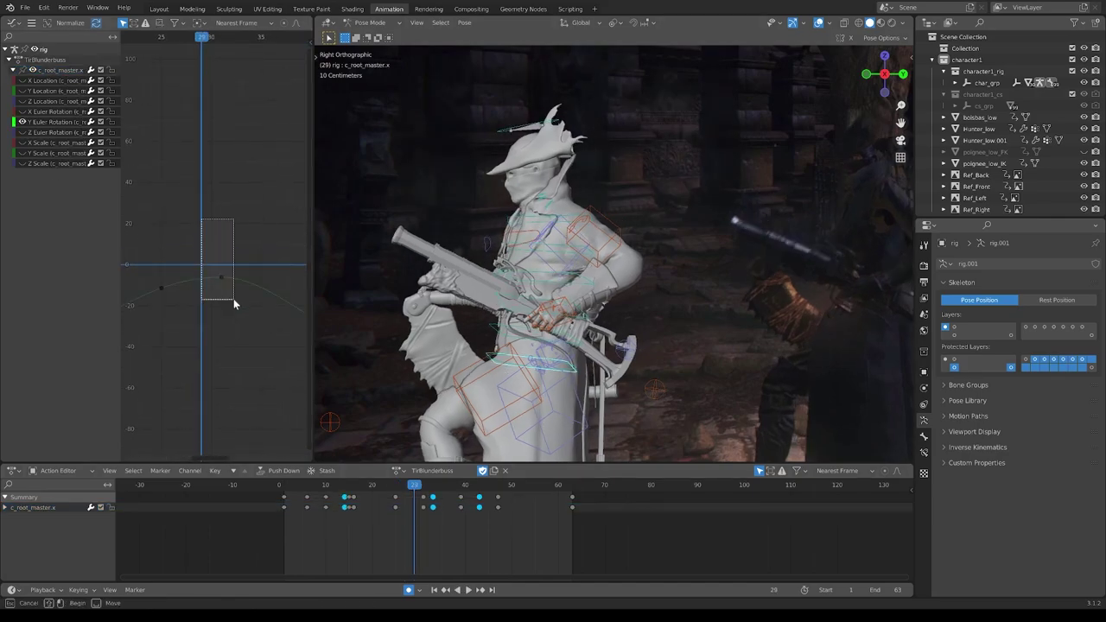
pyautogui.press('space')
pyautogui.press('space')
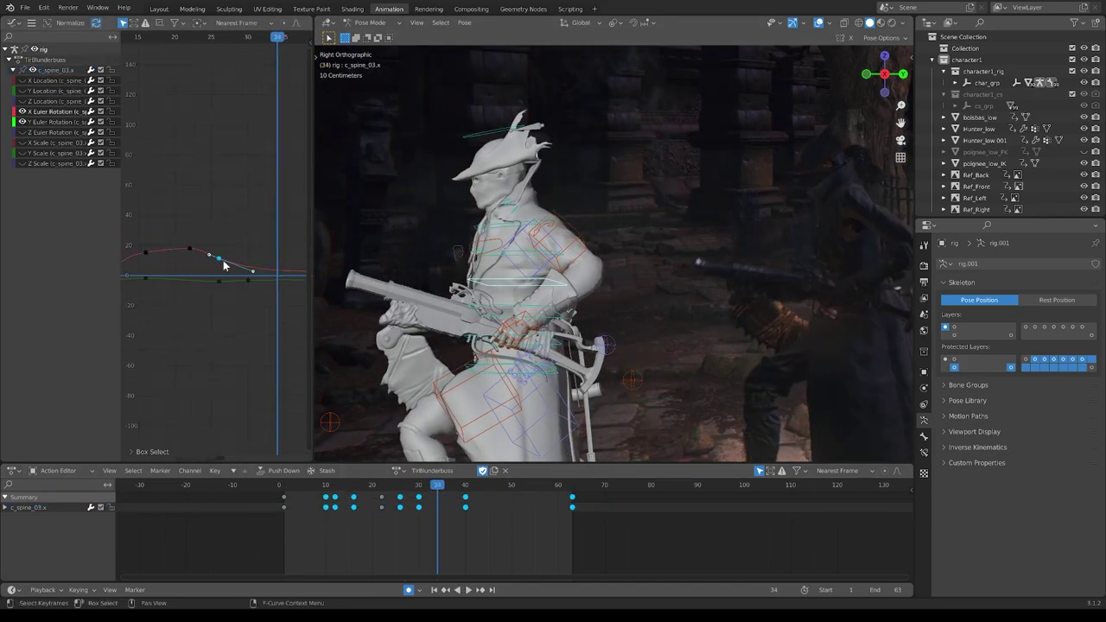
pyautogui.press('space')
# Select c_foot_ik.l, save, and tighten its keys around frames 14–16.
pyautogui.click(501, 380)
pyautogui.hotkey('ctrl', 's')
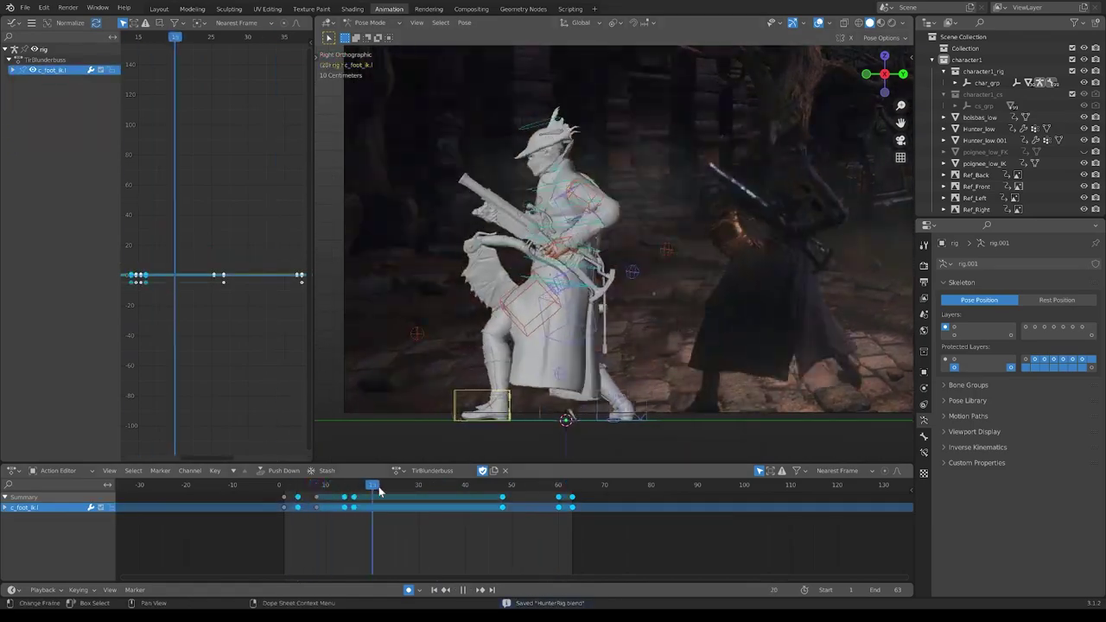
pyautogui.moveTo(378, 491)
pyautogui.mouseDown()
pyautogui.moveTo(373, 506)
pyautogui.moveTo(533, 498)
pyautogui.mouseUp()
pyautogui.click(493, 489)
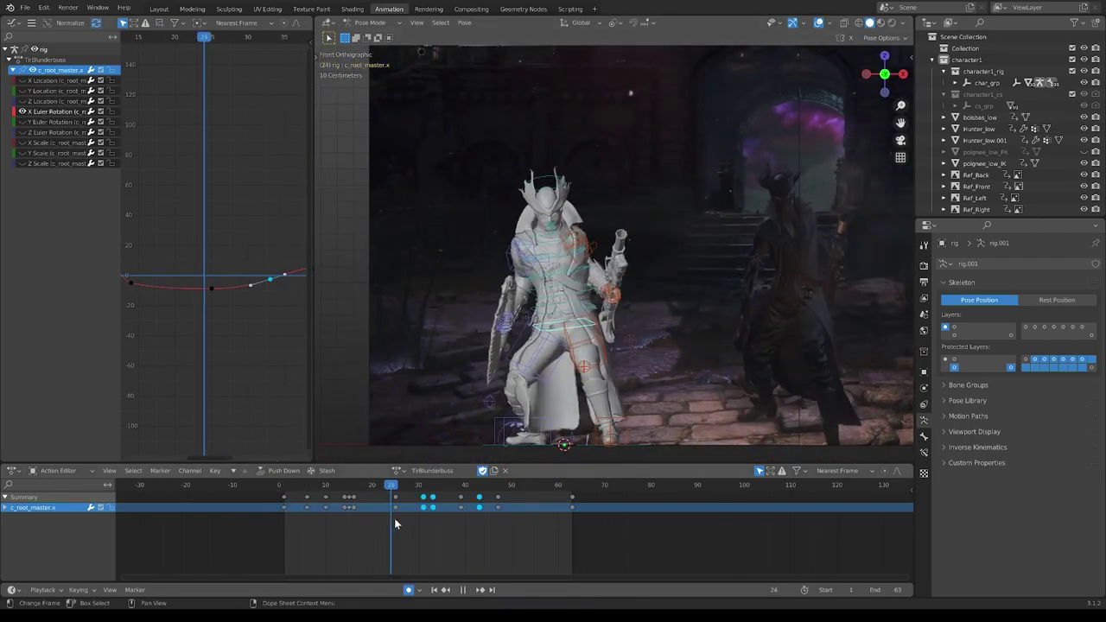
# Select a hand IK key on the X Location curve near zero and save the blend file.
pyautogui.moveTo(394, 522); pyautogui.dragTo(497, 564)
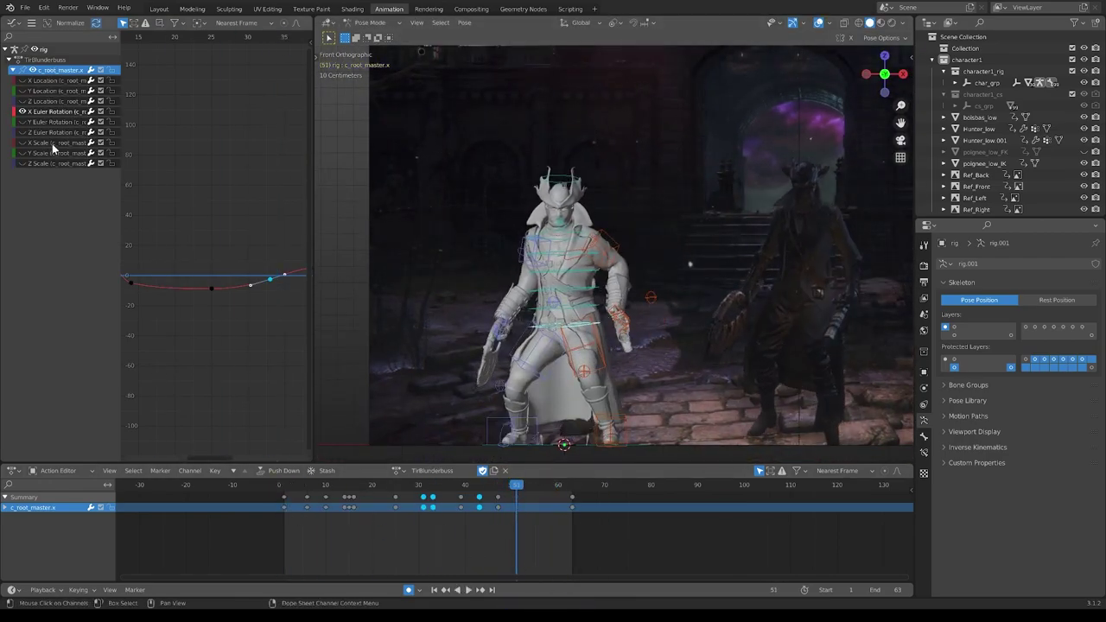
pyautogui.keyDown('ctrl'); pyautogui.moveTo(240, 185); pyautogui.dragTo(250, 247, button='middle'); pyautogui.keyUp('ctrl')
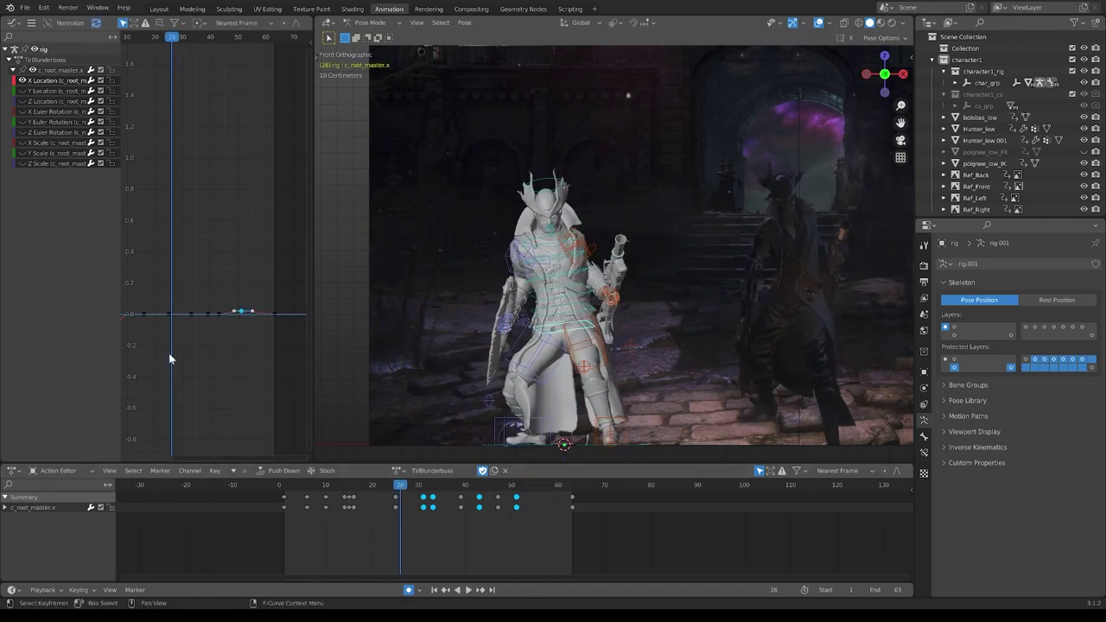
pyautogui.moveTo(211, 320); pyautogui.dragTo(251, 327)
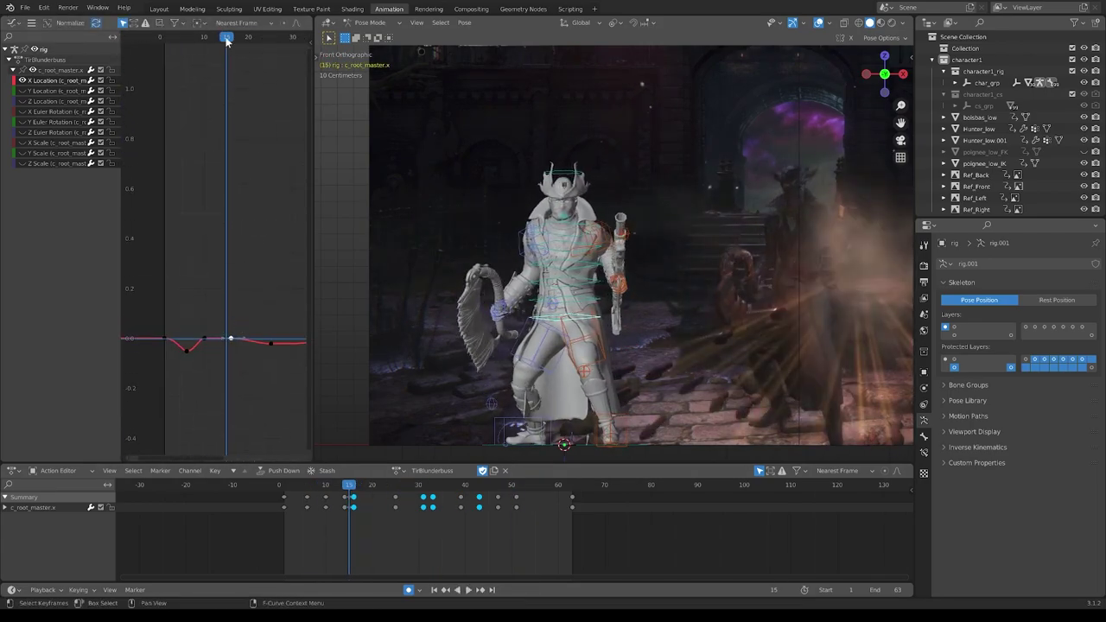
pyautogui.scroll(-1, 620, 220)
pyautogui.hotkey('ctrl', 's')
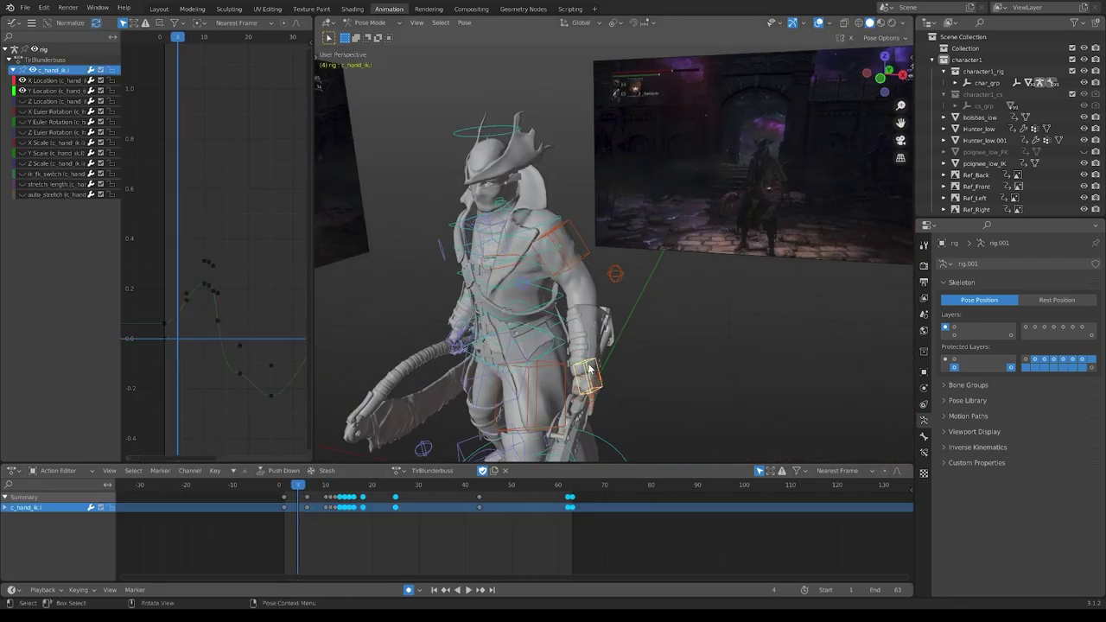
# Review the hand motion against the footage in Front Orthographic view during playback.
pyautogui.moveTo(588, 369); pyautogui.dragTo(737, 308, button='middle')
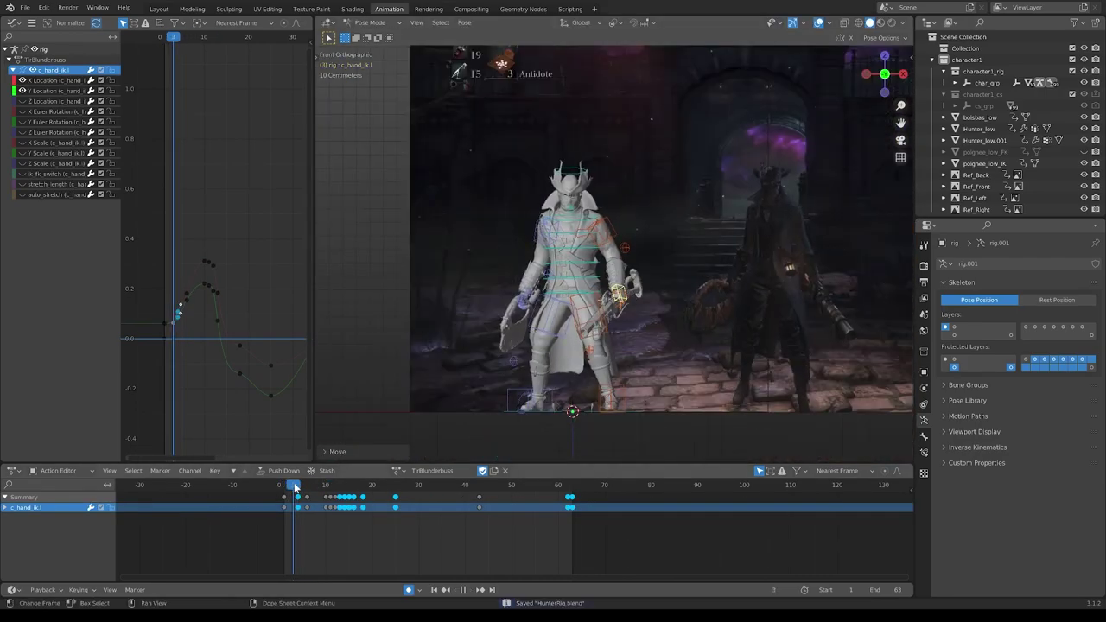
pyautogui.press('KP_1')
pyautogui.press('space')
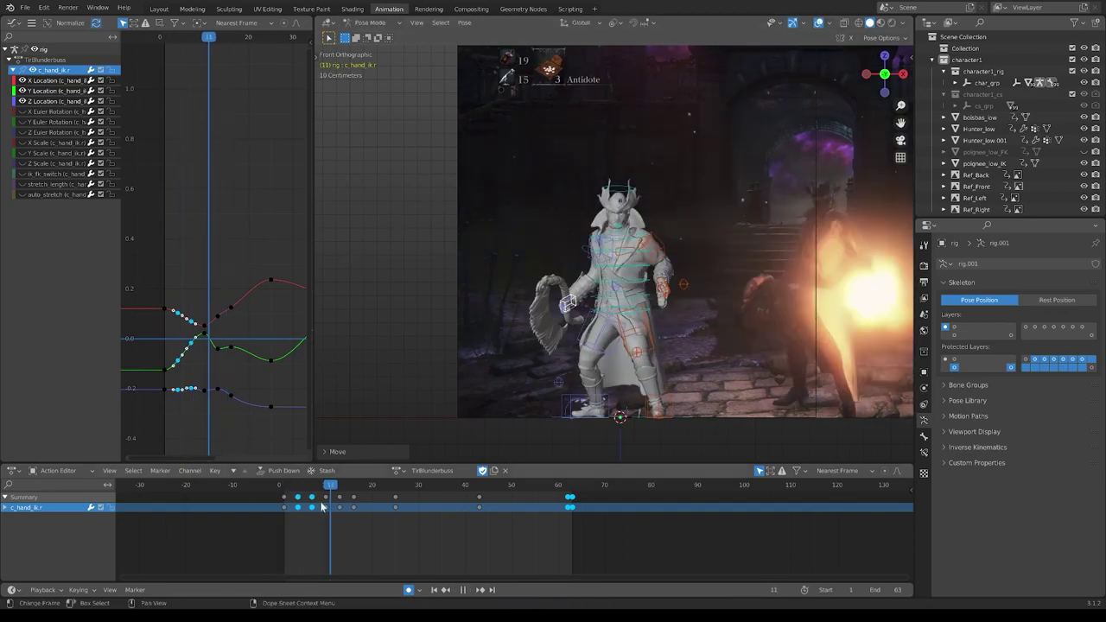
pyautogui.press('Escape')
pyautogui.click(216, 285)
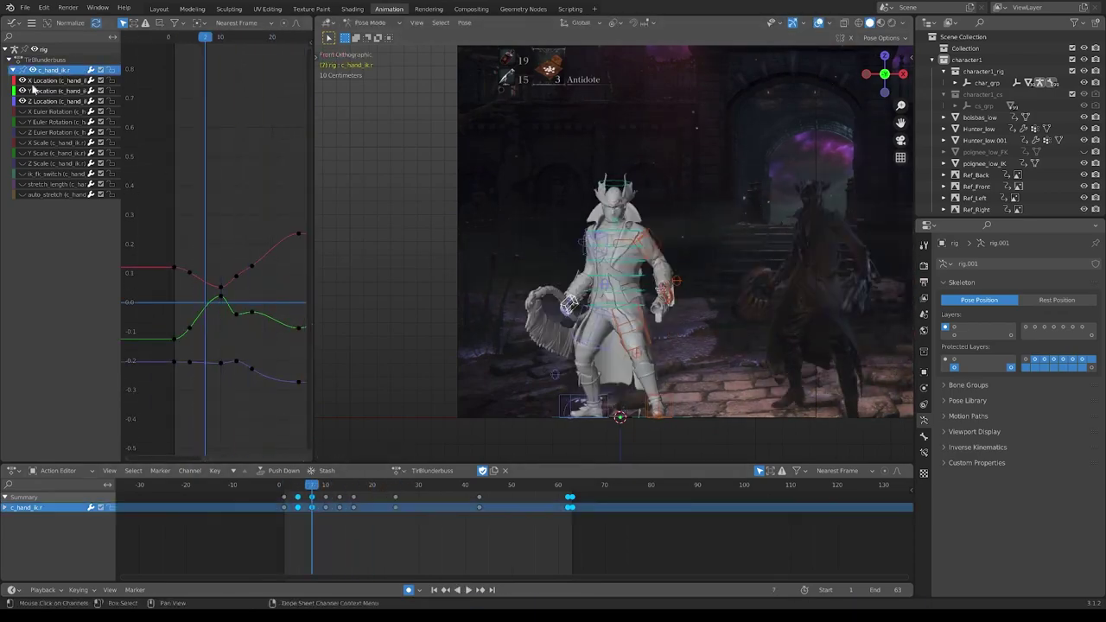
pyautogui.press('space')
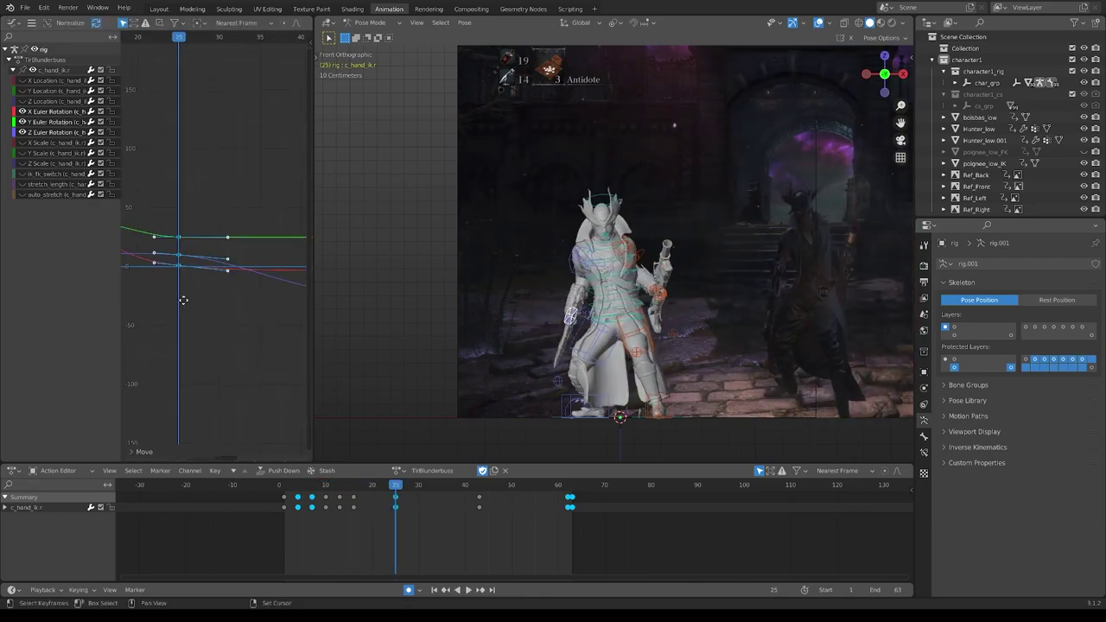
pyautogui.moveTo(439, 259); pyautogui.dragTo(606, 283, button='middle')
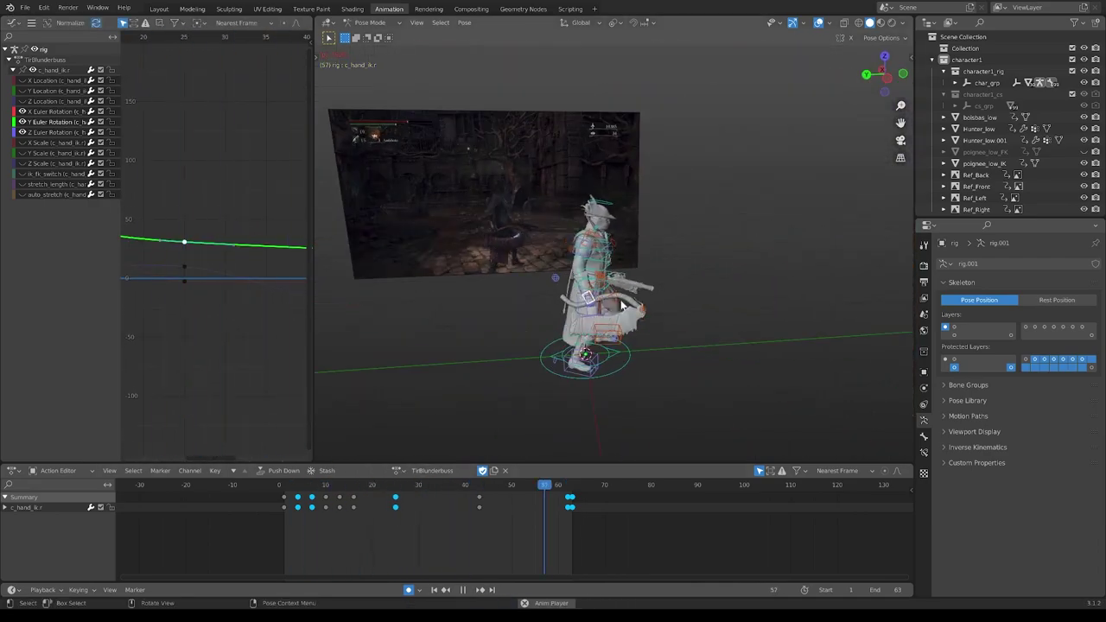
# Insert a Y Location key on c_root_master.x and shift it to frame 51.
pyautogui.click(542, 314)
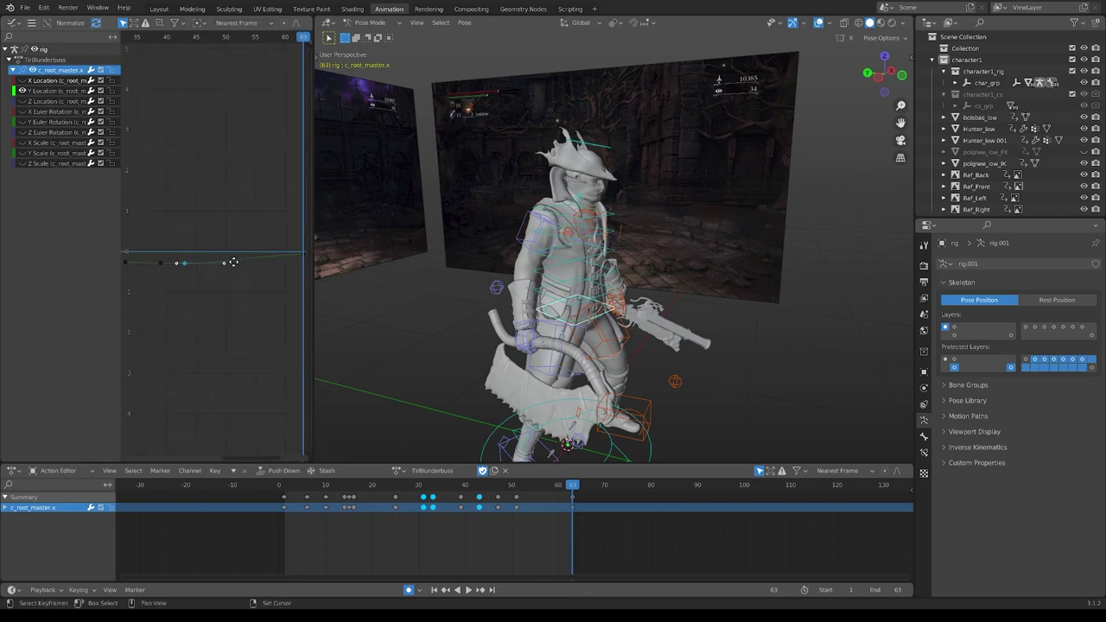
pyautogui.press('Home')
pyautogui.press('ctrl+KP_3')
pyautogui.press('space')
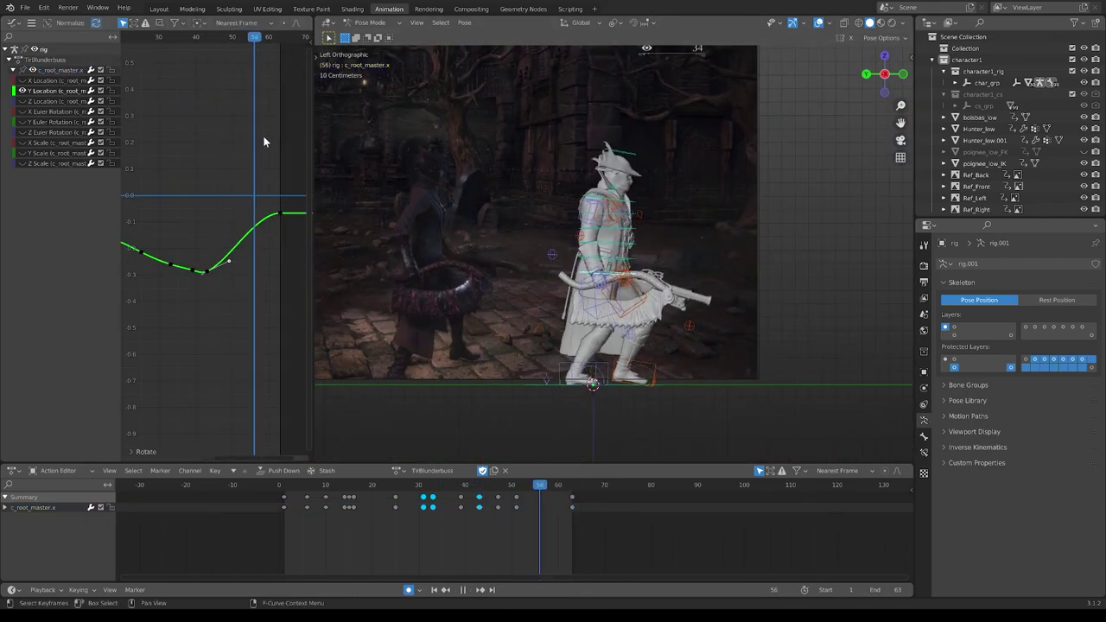
pyautogui.moveTo(263, 38); pyautogui.dragTo(221, 38)
pyautogui.scroll(3, 221, 245)
pyautogui.press('i')
pyautogui.press('g')
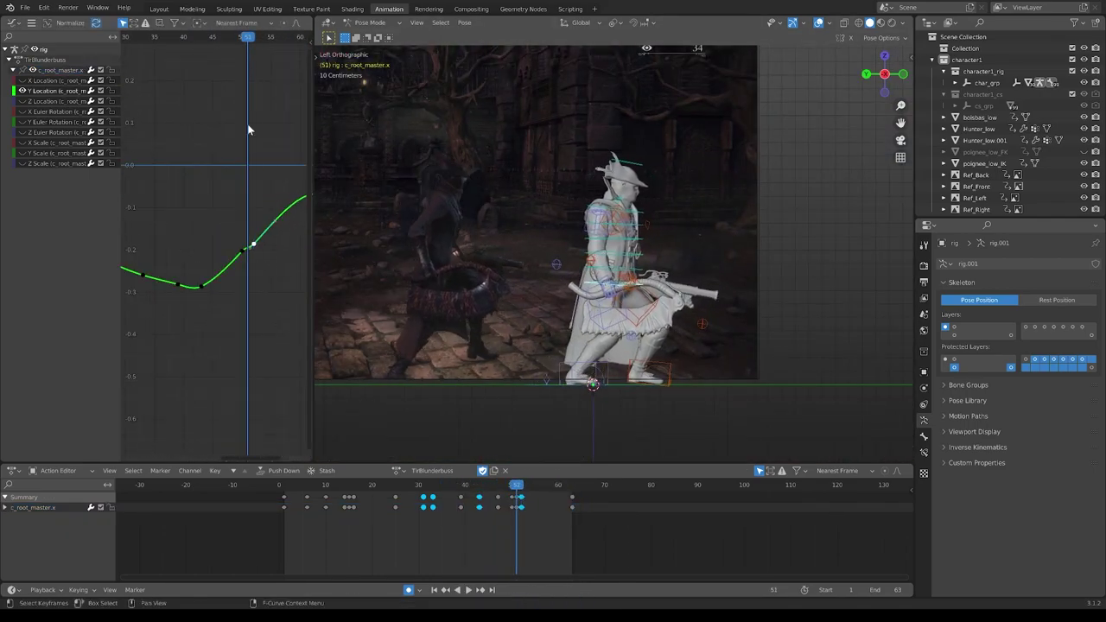
pyautogui.moveTo(273, 219); pyautogui.dragTo(247, 253)
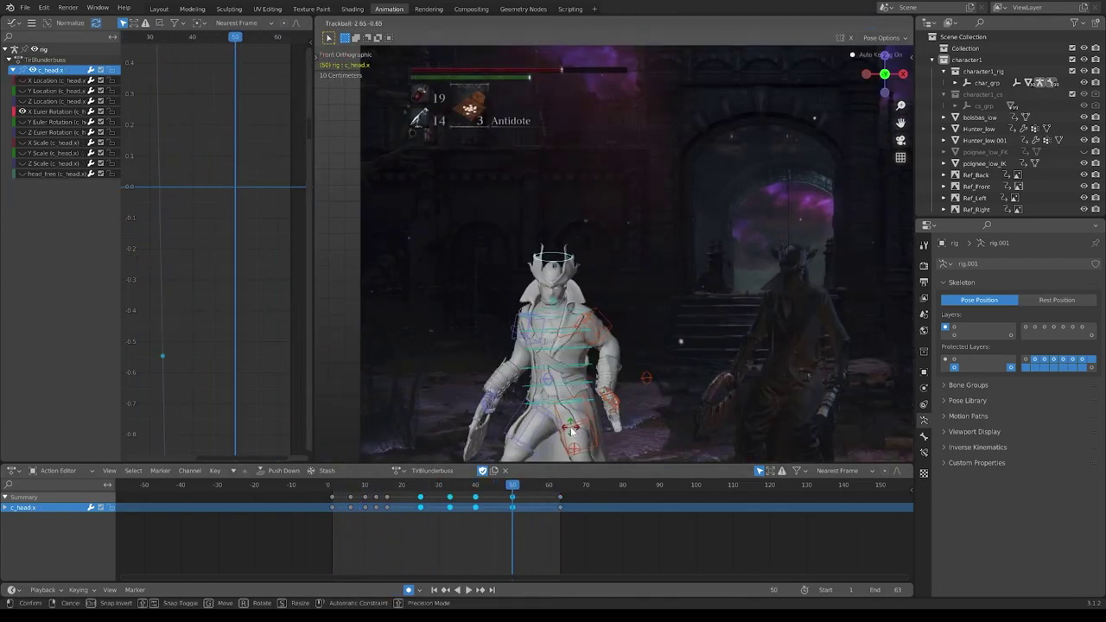
# Rotate c_head.x around frame 50 and play back to review the head turn.
pyautogui.click(570, 429)
pyautogui.press('space')
pyautogui.moveTo(643, 371); pyautogui.dragTo(410, 311, button='middle')
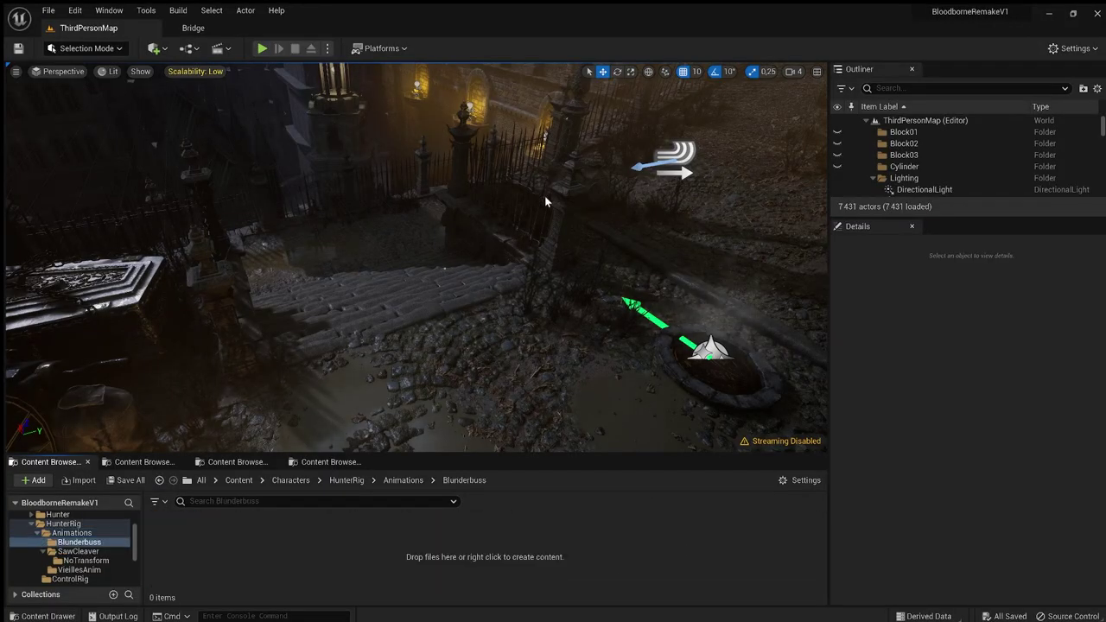
# Open TirBlunderbuss in Unreal's animation editor and orbit the preview around the hunter mesh.
pyautogui.doubleClick(176, 536)
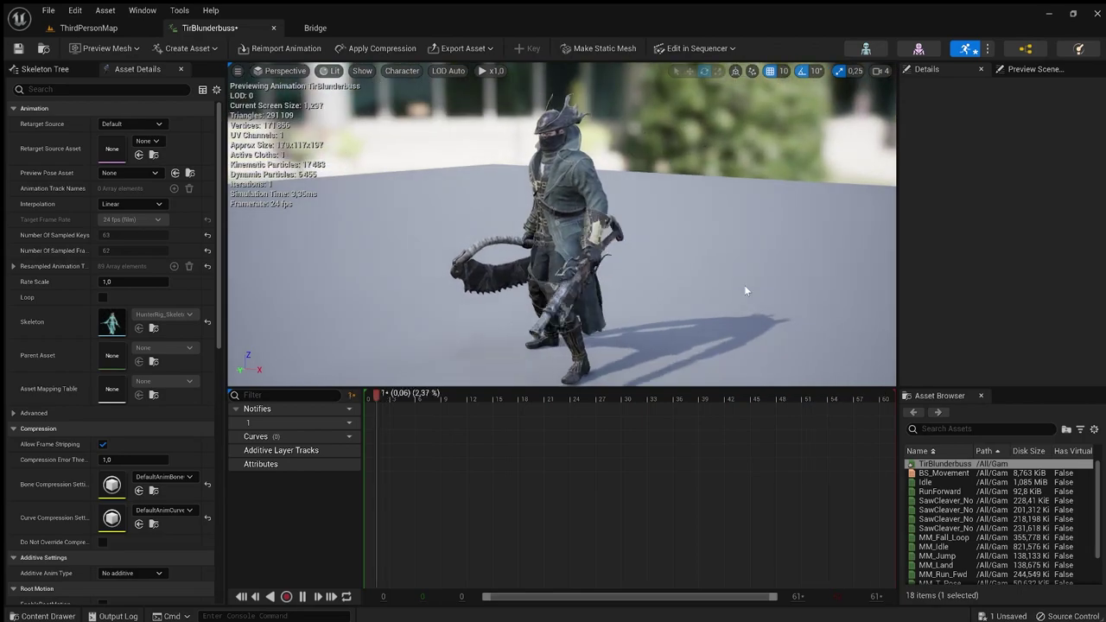
pyautogui.moveTo(745, 288); pyautogui.dragTo(481, 170)
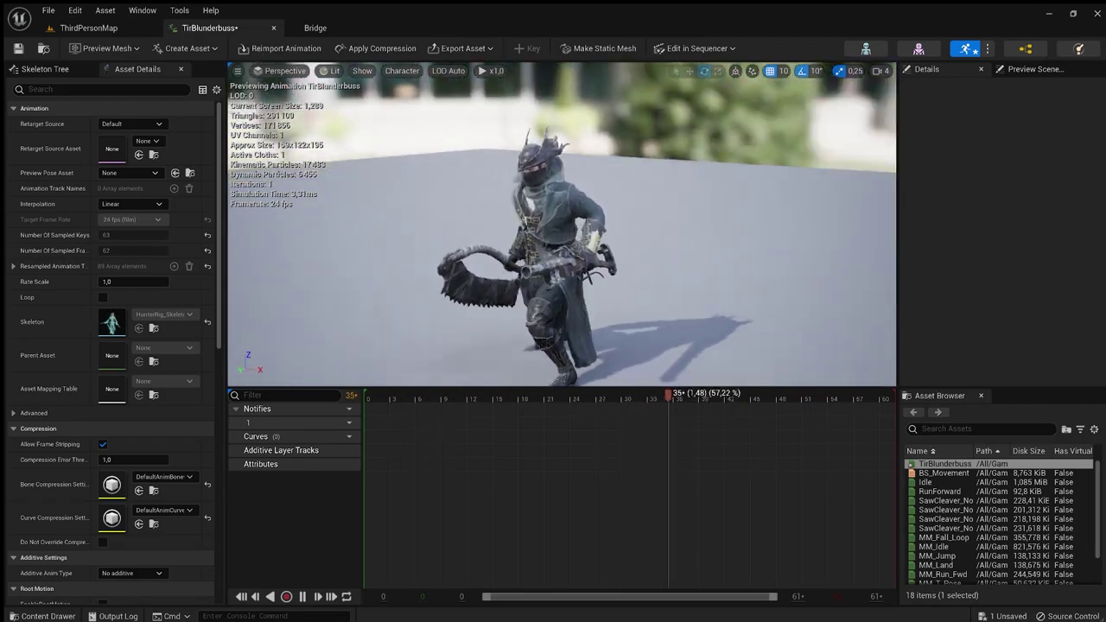